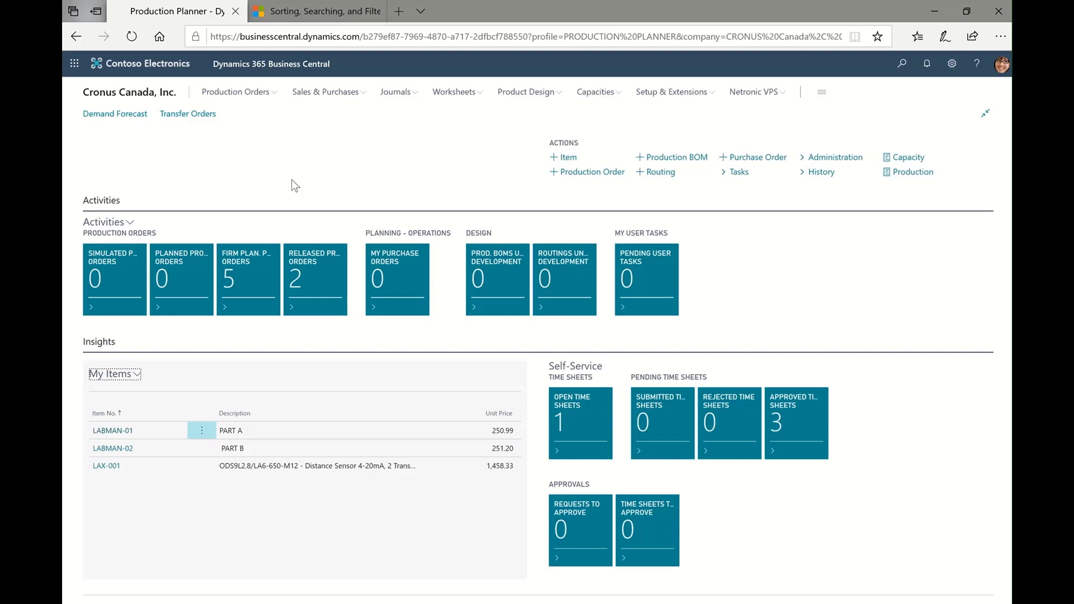
# Search for 'tracking' and open the Item Tracking Codes list
pyautogui.click(907, 70)
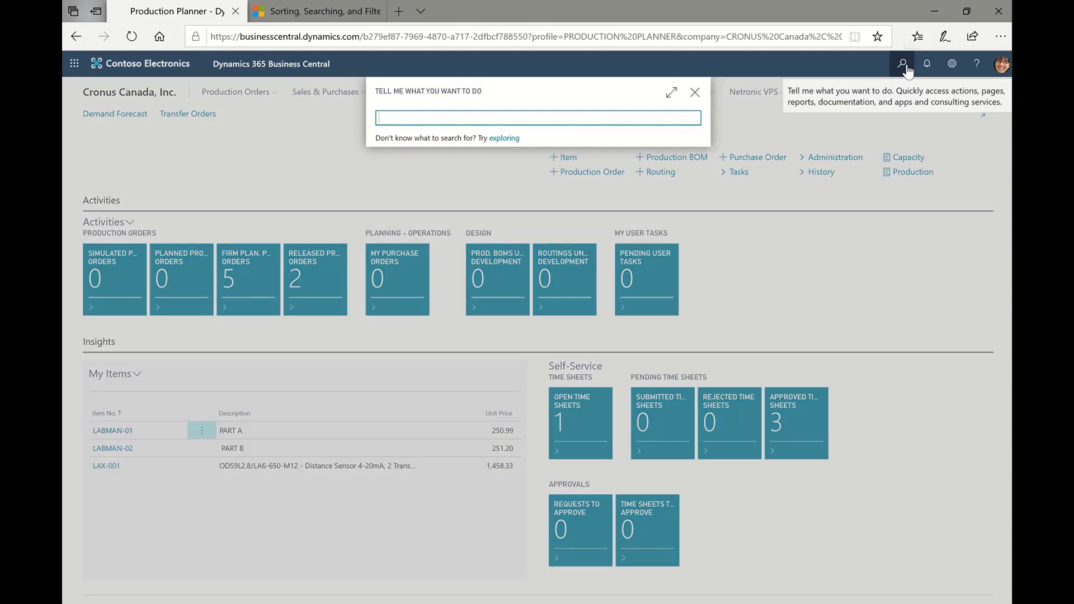
pyautogui.write('tracking')
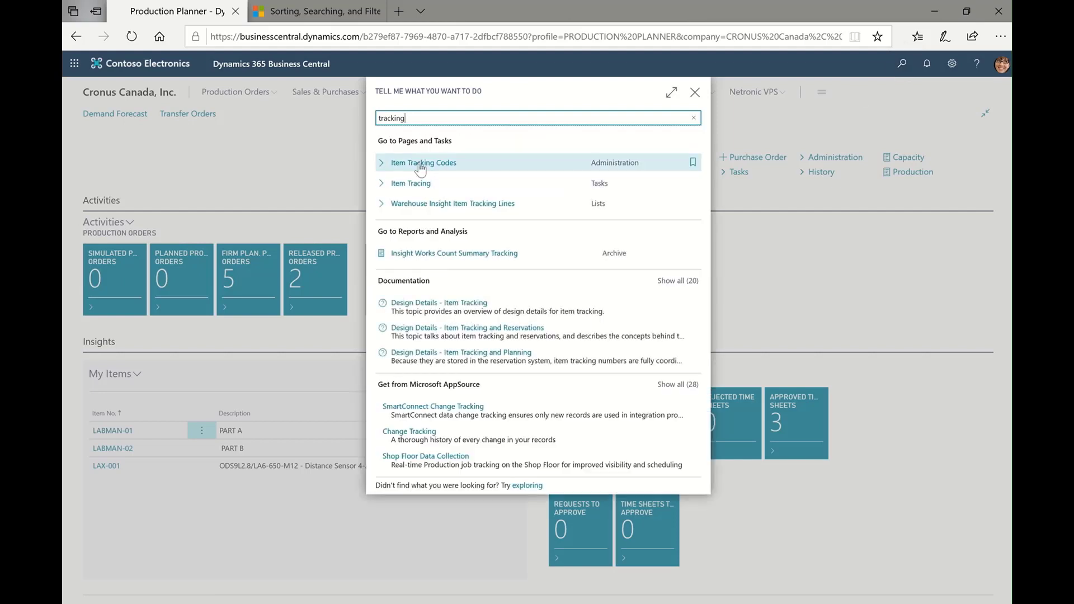
pyautogui.click(420, 163)
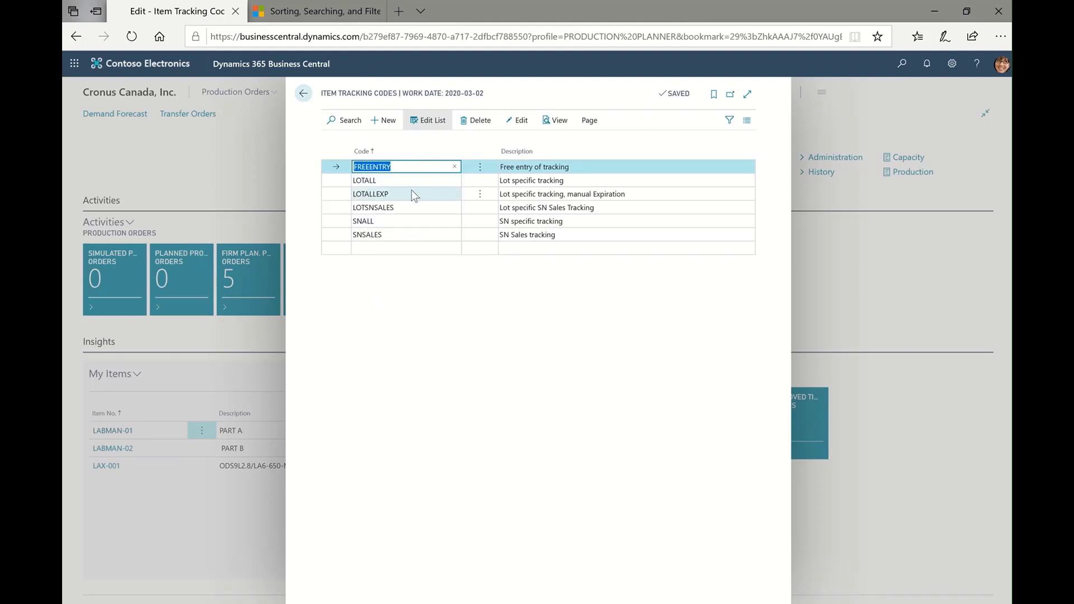
# Open the SNALL serial-number tracking code card and expand its Lot No. settings
pyautogui.click(412, 220)
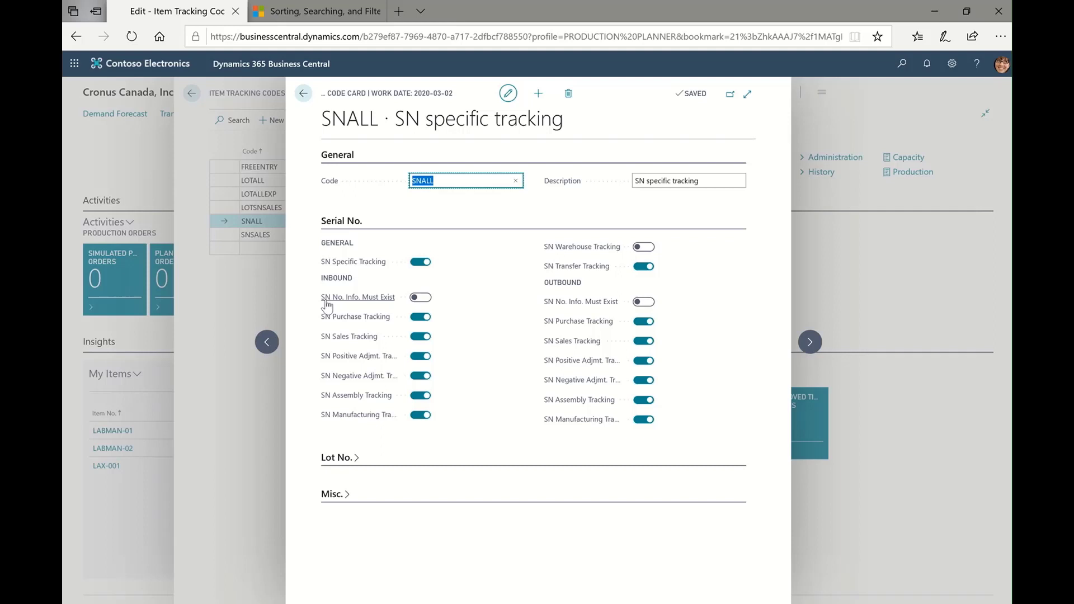
pyautogui.moveTo(328, 306)
pyautogui.click(336, 459)
# Scroll through the SNALL card's lot and serial-number tracking toggles
pyautogui.scroll(-1, 485, 482)
pyautogui.scroll(-1, 485, 482)
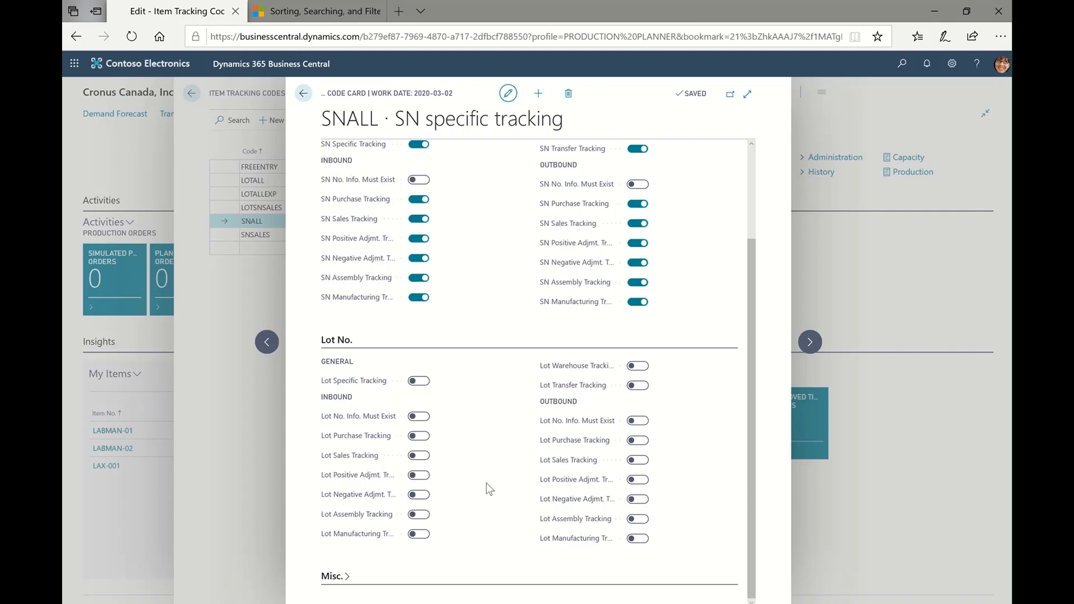
pyautogui.scroll(2, 486, 487)
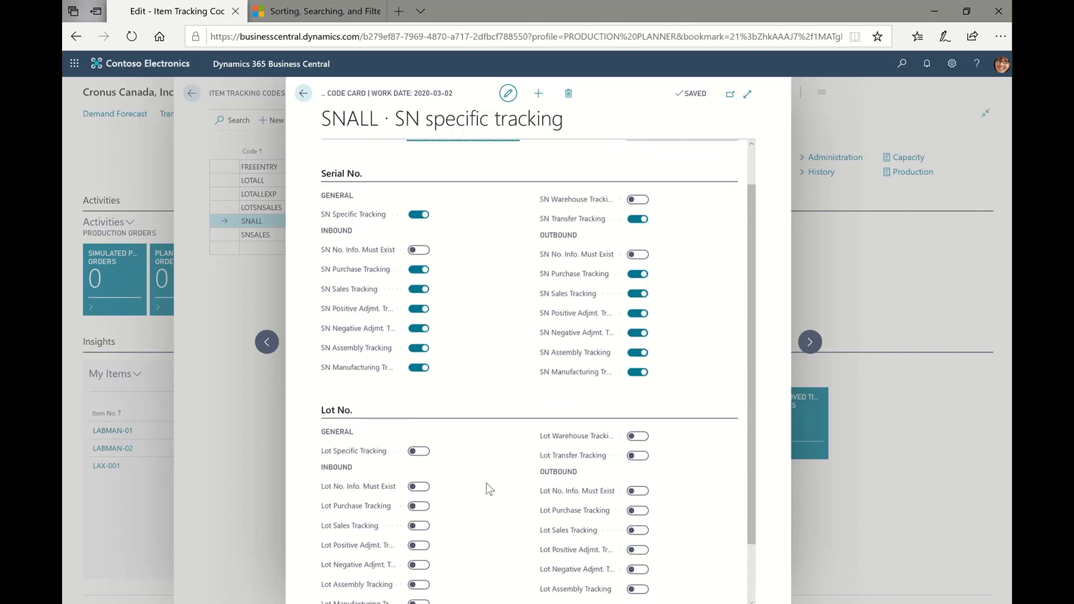
pyautogui.scroll(1, 487, 488)
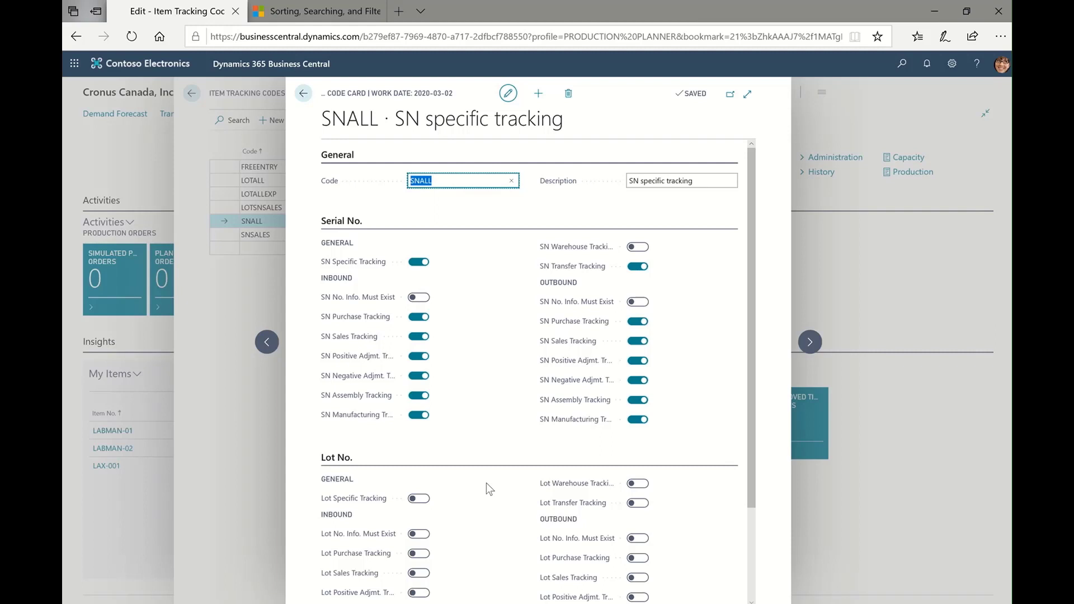
# Open item LAX-001 from My Items in edit mode, showing tracking code SNALL and series SN1
pyautogui.click(303, 94)
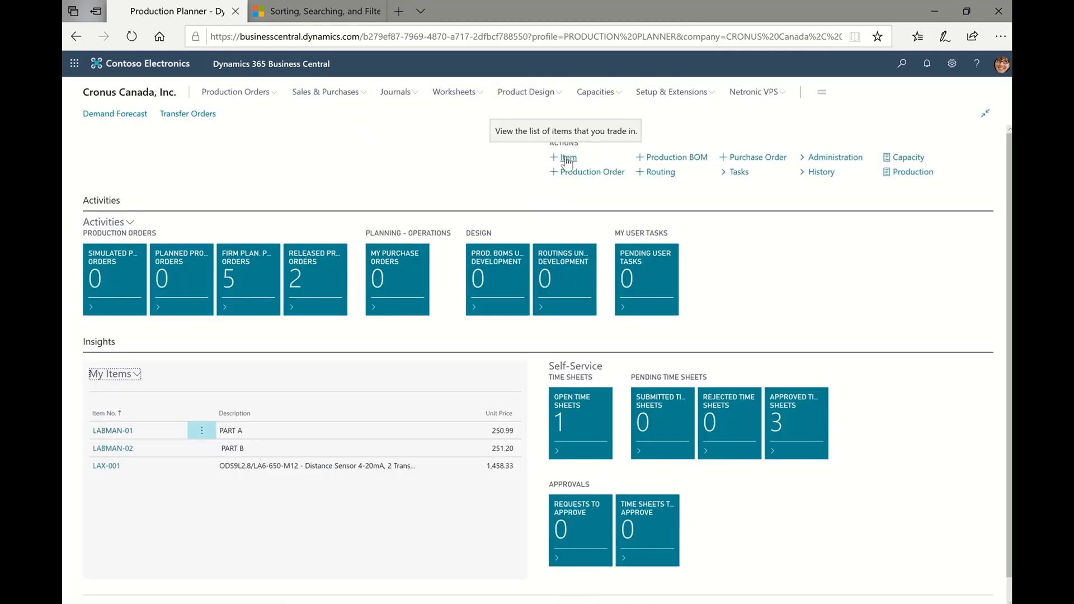
pyautogui.click(107, 467)
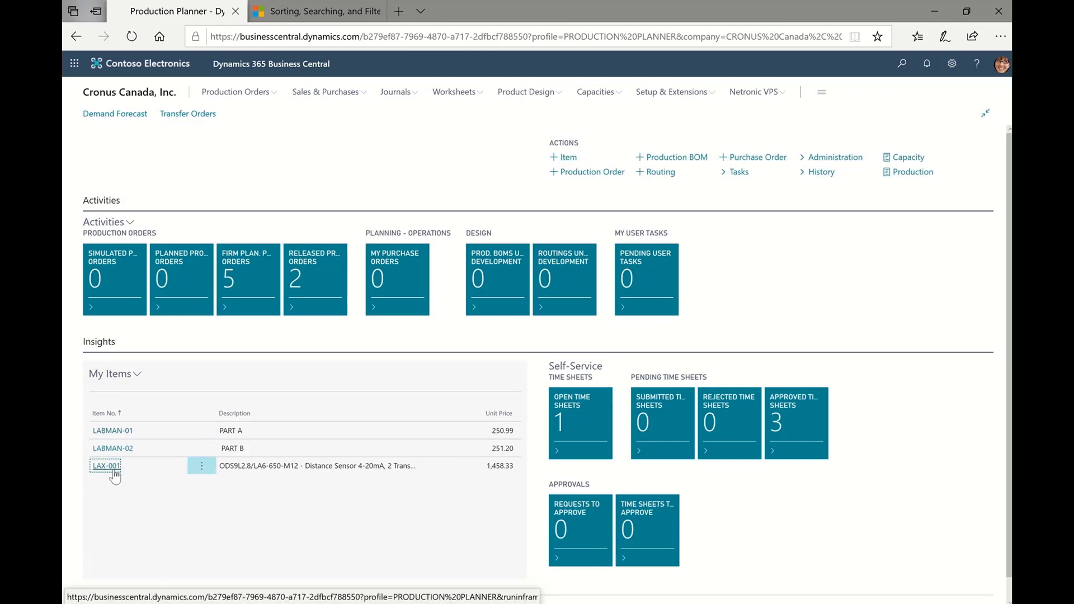
pyautogui.click(114, 471)
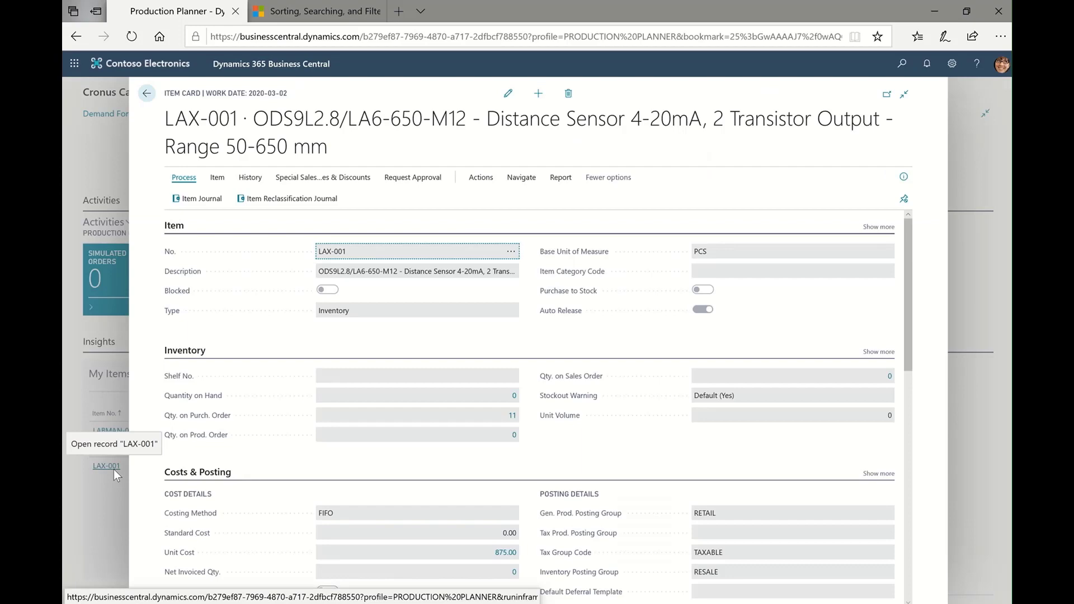
pyautogui.scroll(-10, 271, 420)
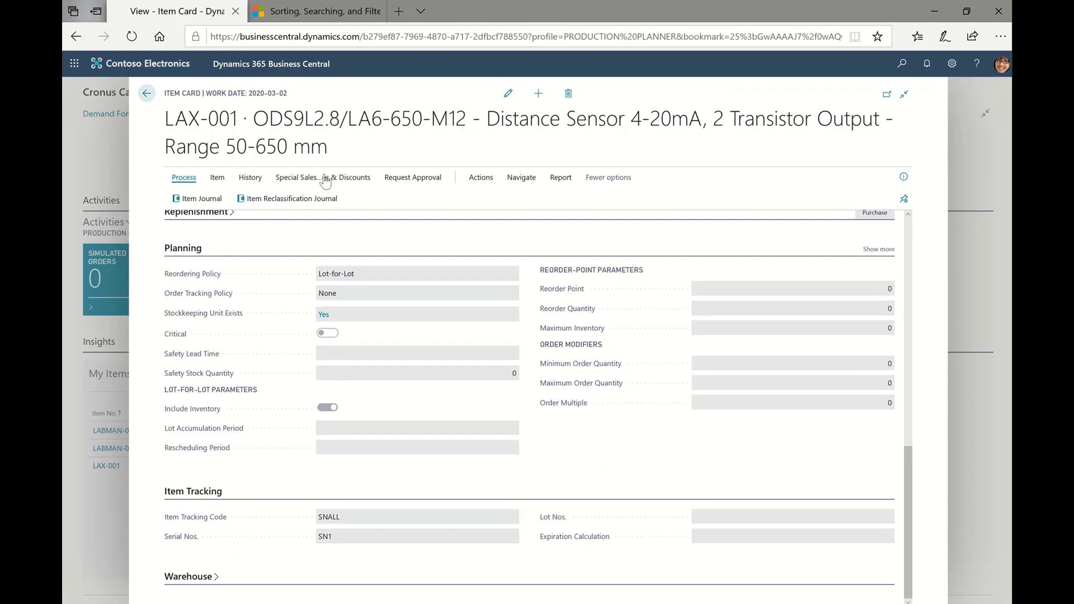
pyautogui.click(509, 95)
pyautogui.click(364, 517)
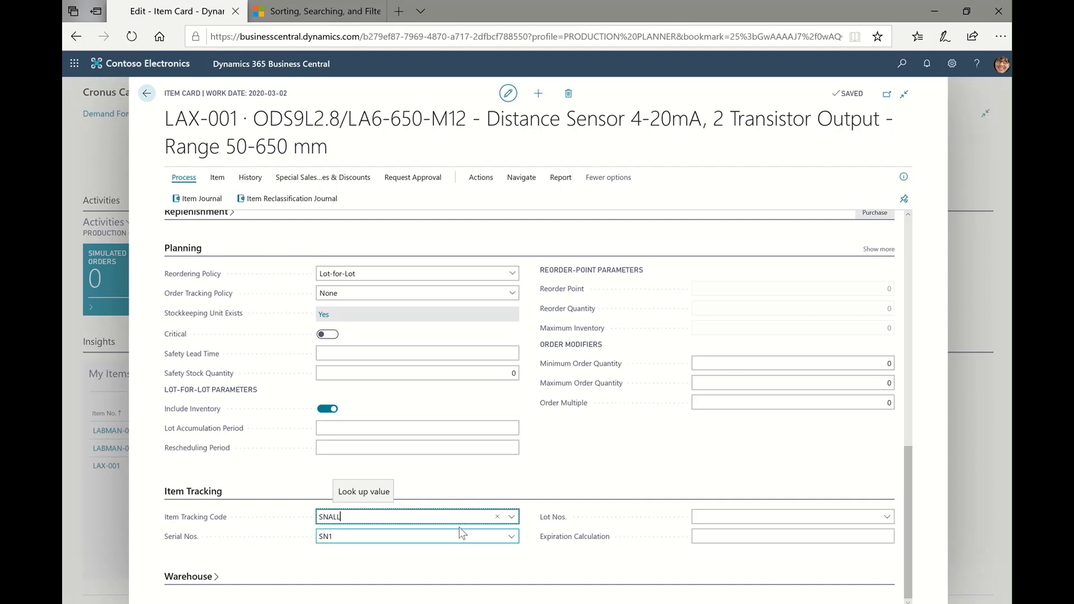
pyautogui.click(512, 518)
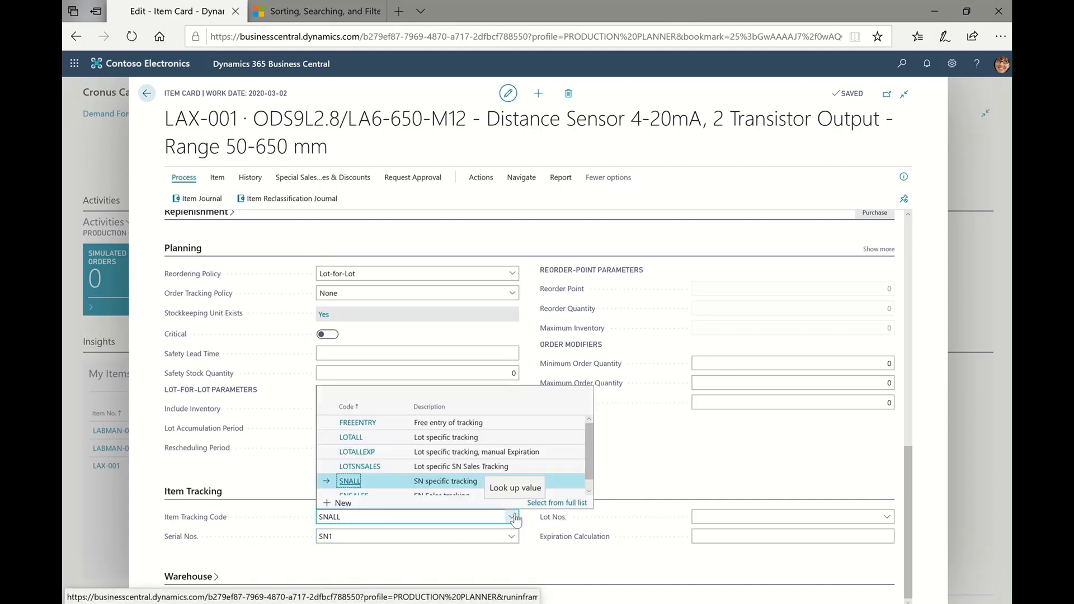
pyautogui.click(546, 506)
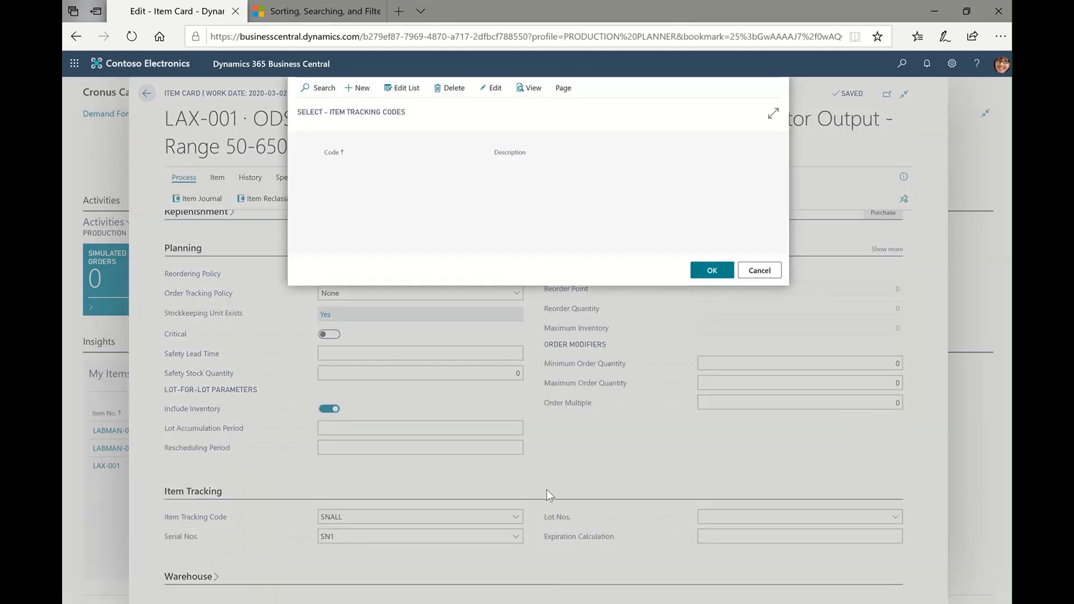
pyautogui.click(495, 89)
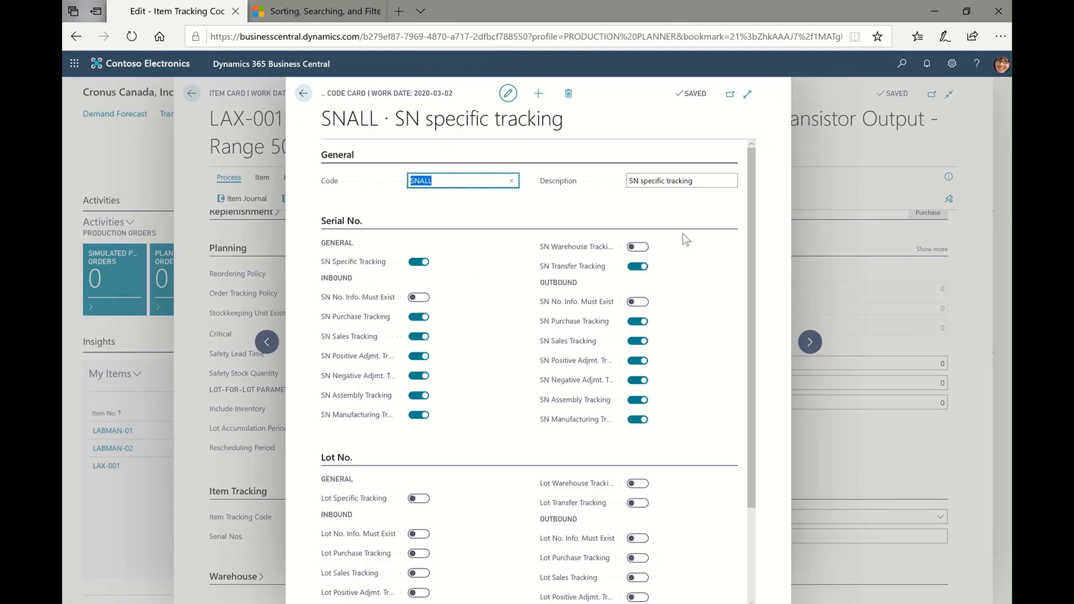
pyautogui.click(303, 94)
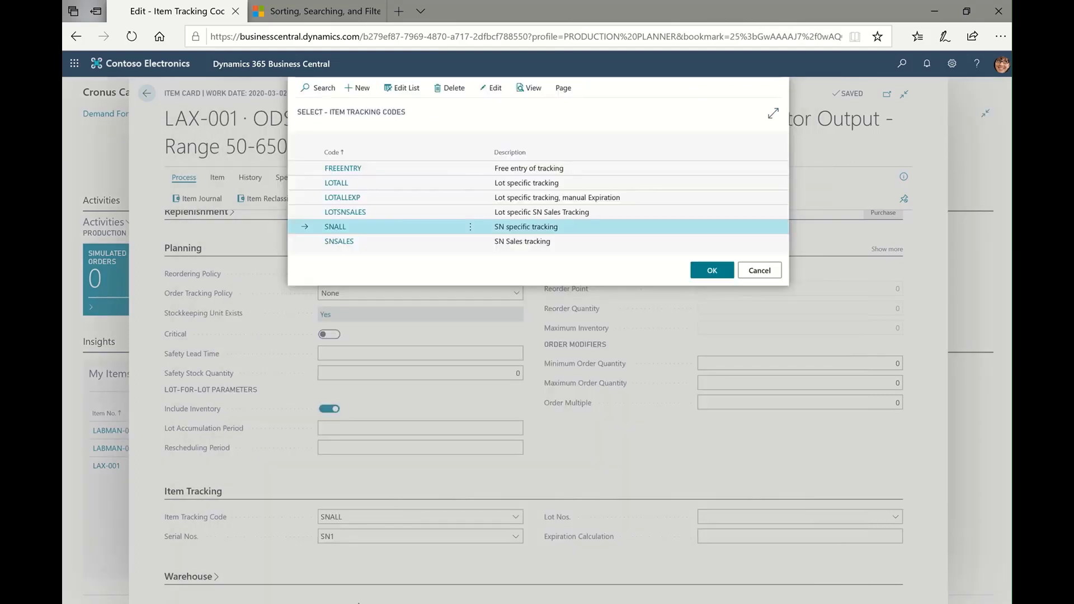
pyautogui.click(759, 271)
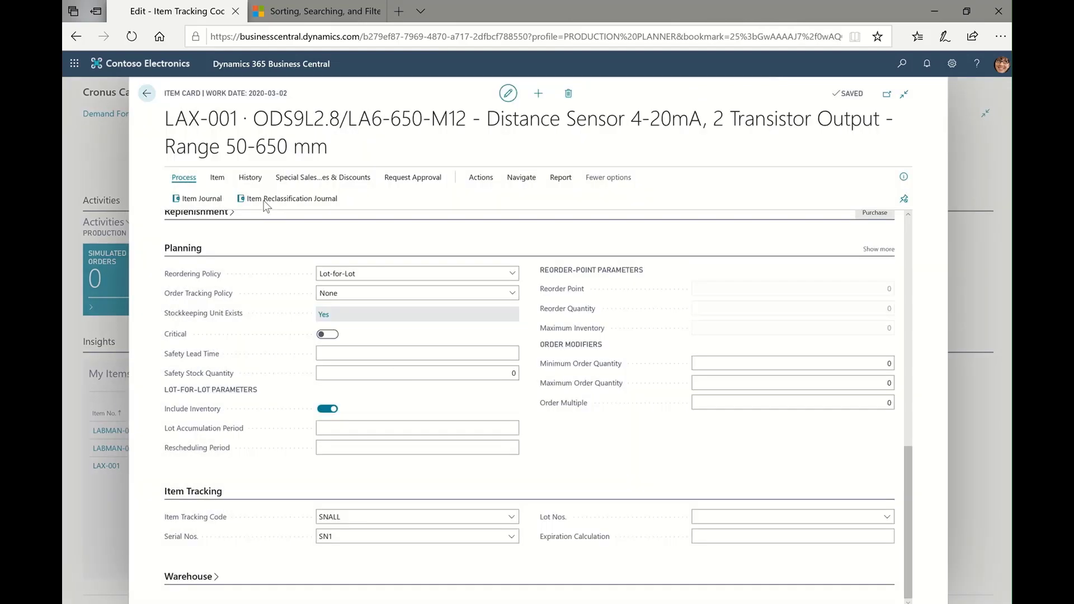
# Open purchase order 106050 for 5 PCS of LAX-001 from the Purchase Orders list
pyautogui.click(147, 94)
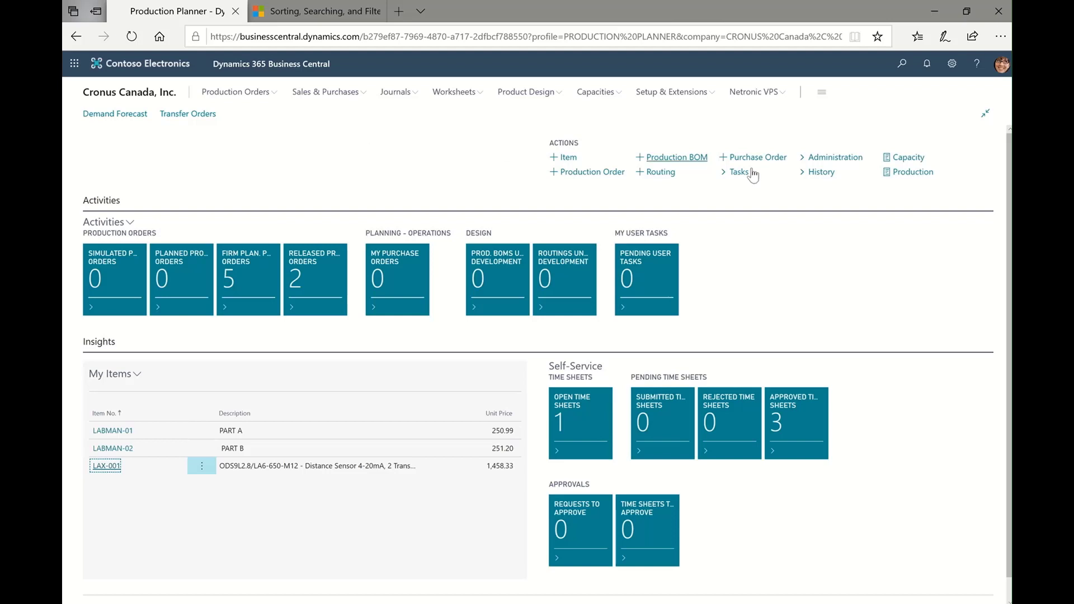
pyautogui.click(355, 91)
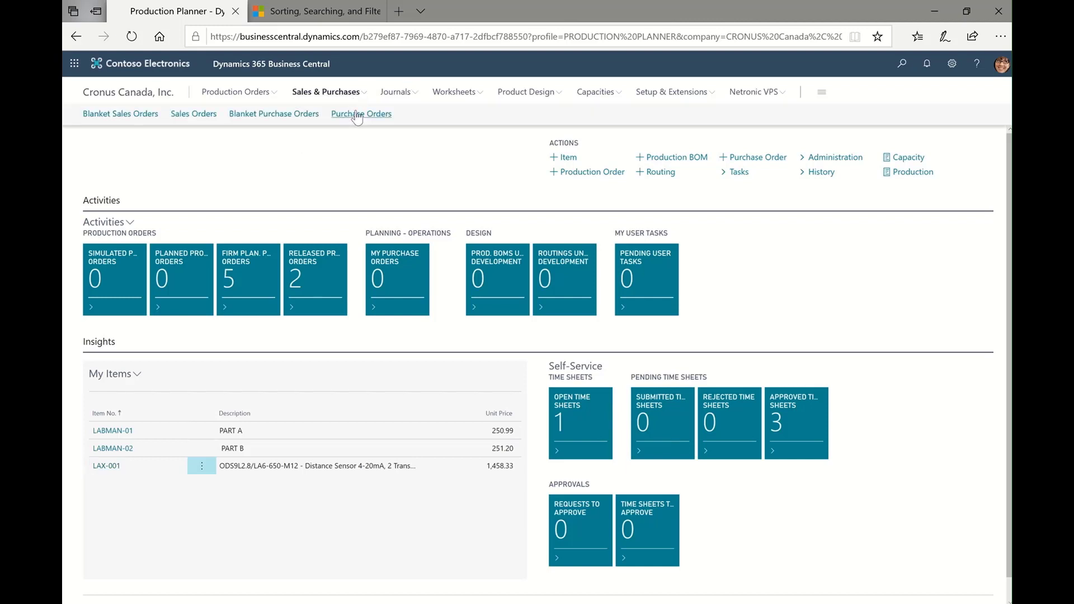
pyautogui.click(399, 307)
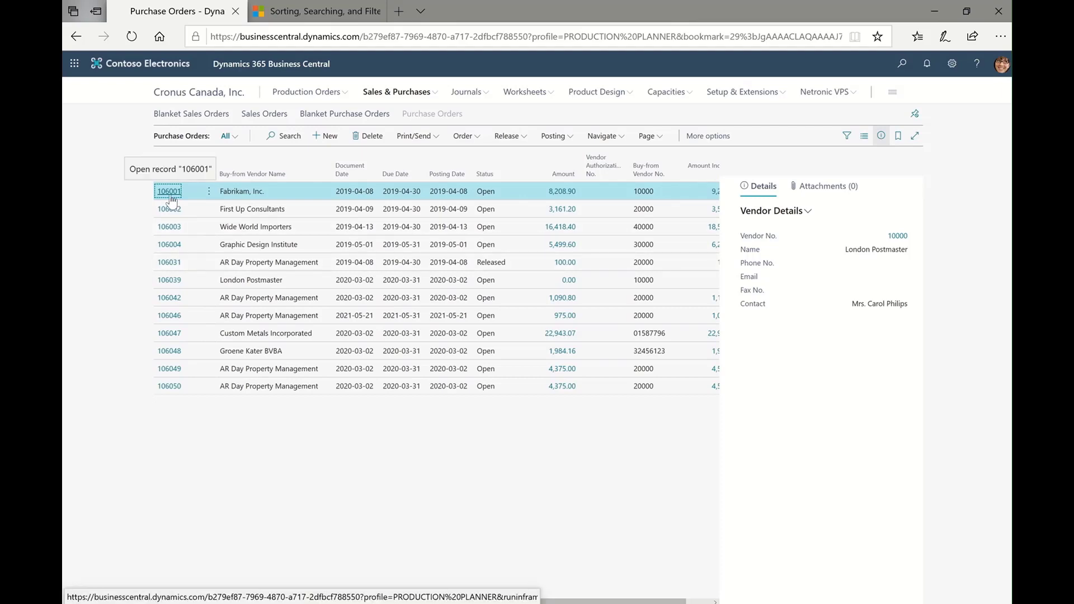
pyautogui.click(163, 392)
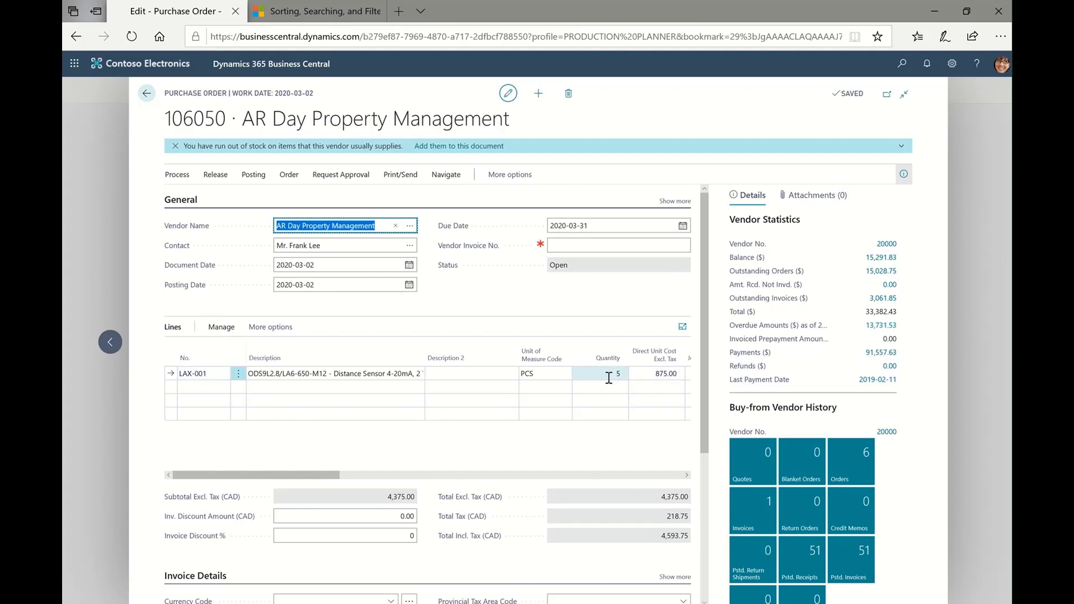
# Attempt to post order 106050 as Receive only, which fails for a missing LAX-001 serial number
pyautogui.click(635, 246)
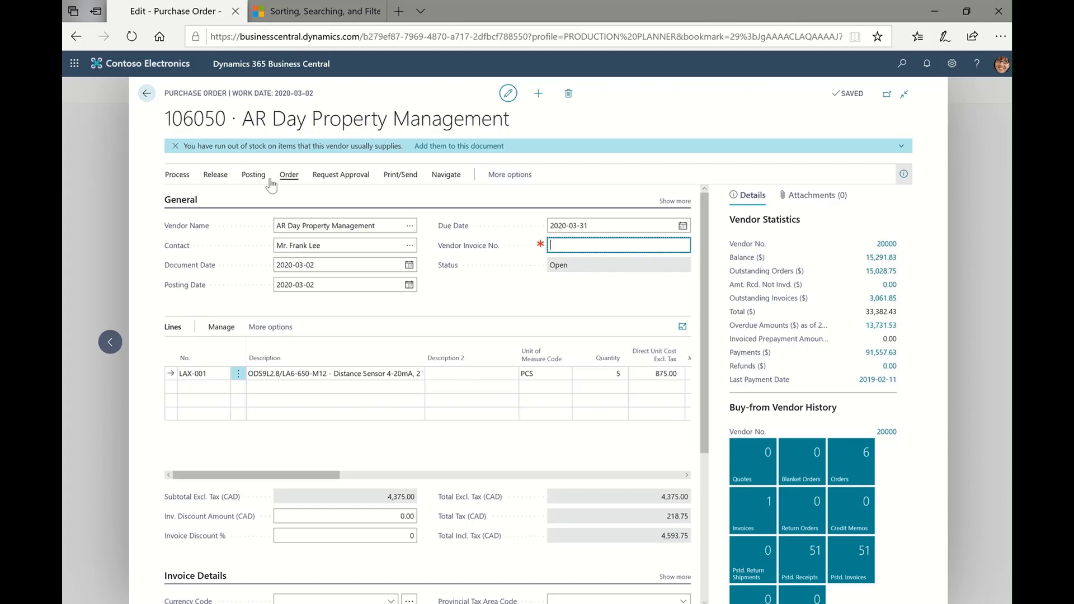
pyautogui.click(187, 180)
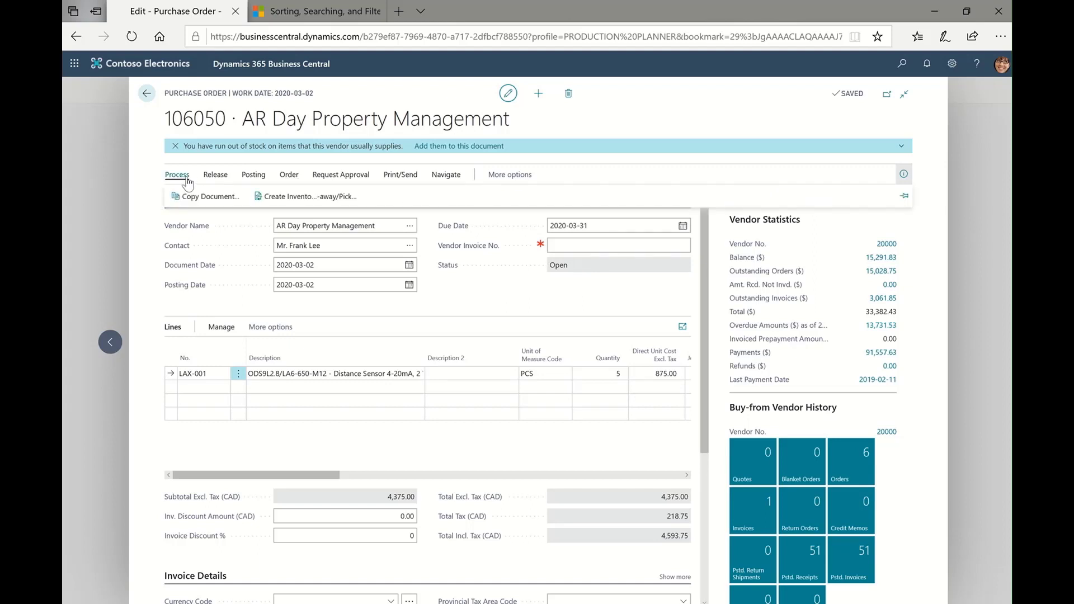
pyautogui.click(254, 175)
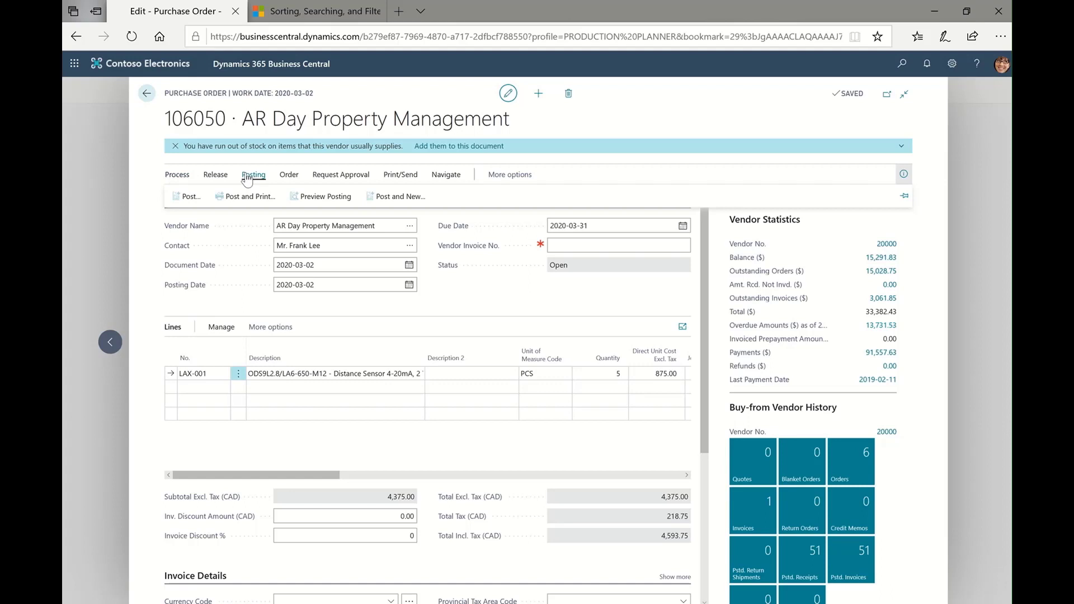
pyautogui.click(187, 196)
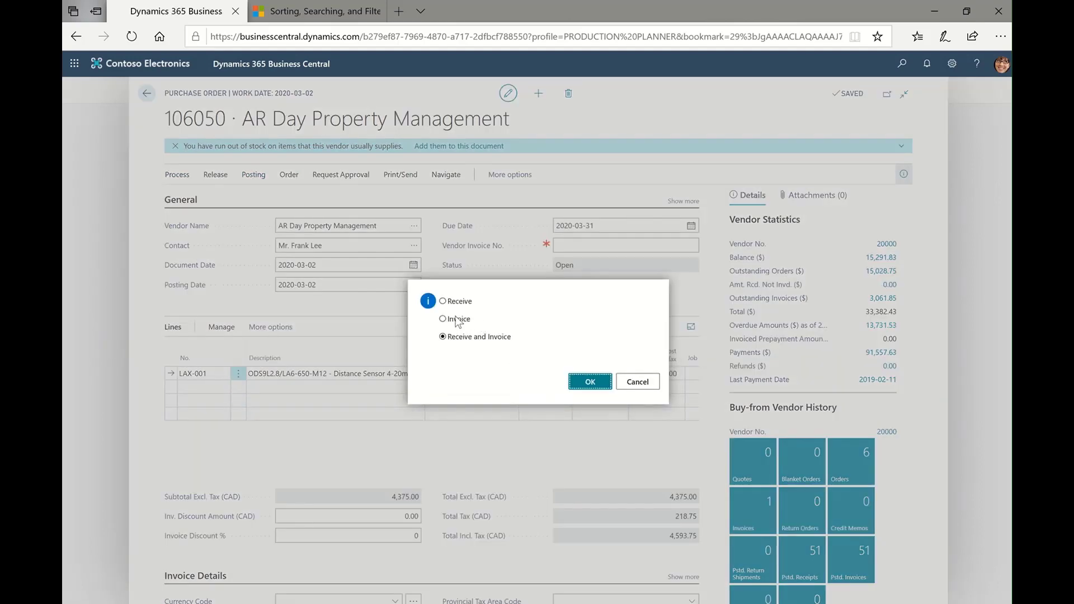
pyautogui.click(456, 302)
pyautogui.click(590, 382)
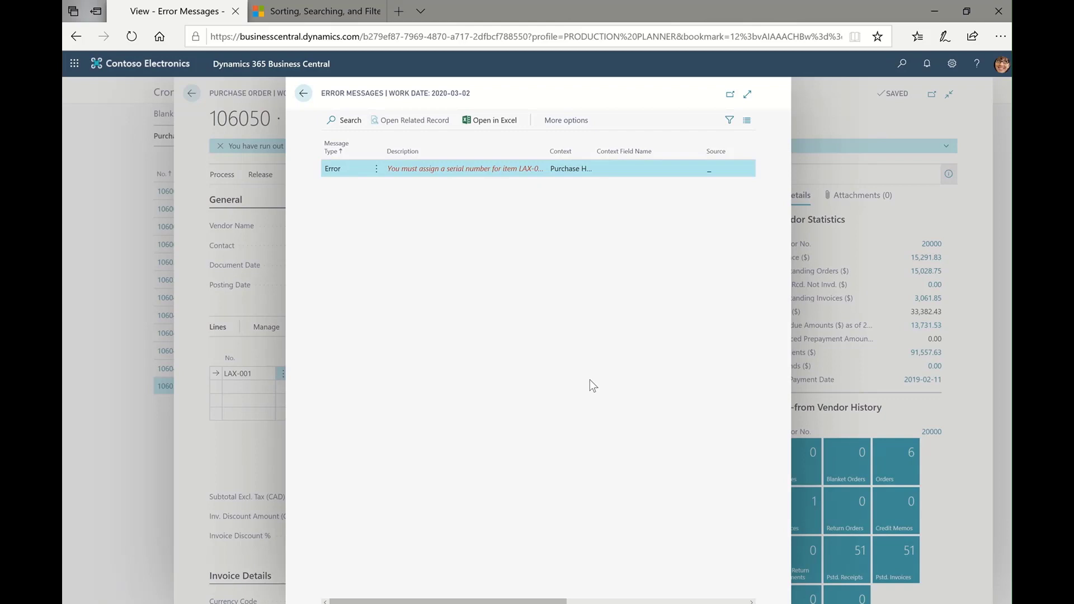
# Open Item Tracking Lines for the LAX-001 order line from the serial number error
pyautogui.click(451, 169)
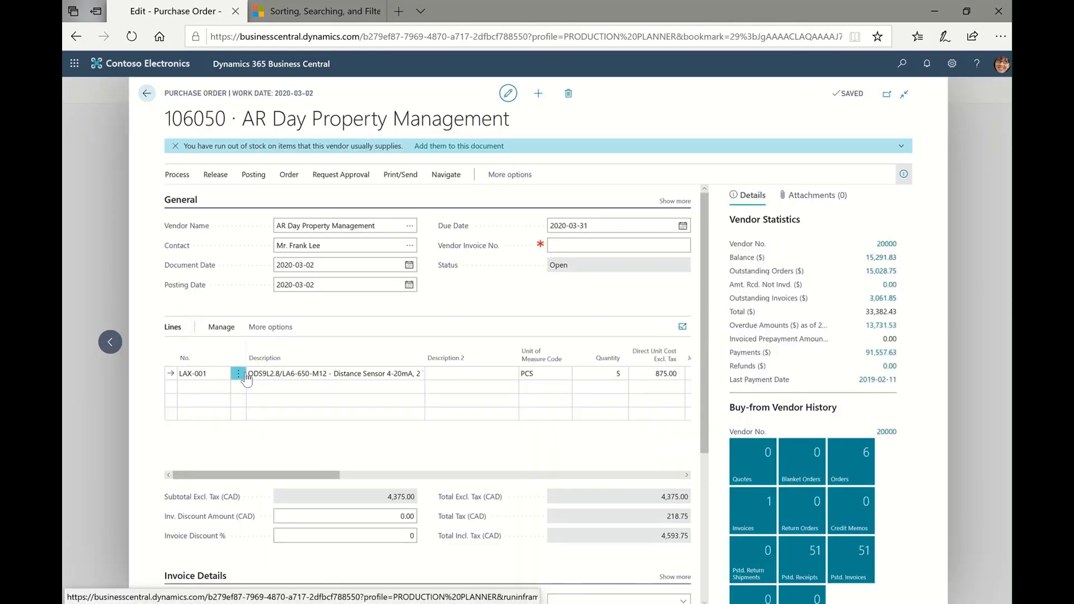
pyautogui.click(257, 330)
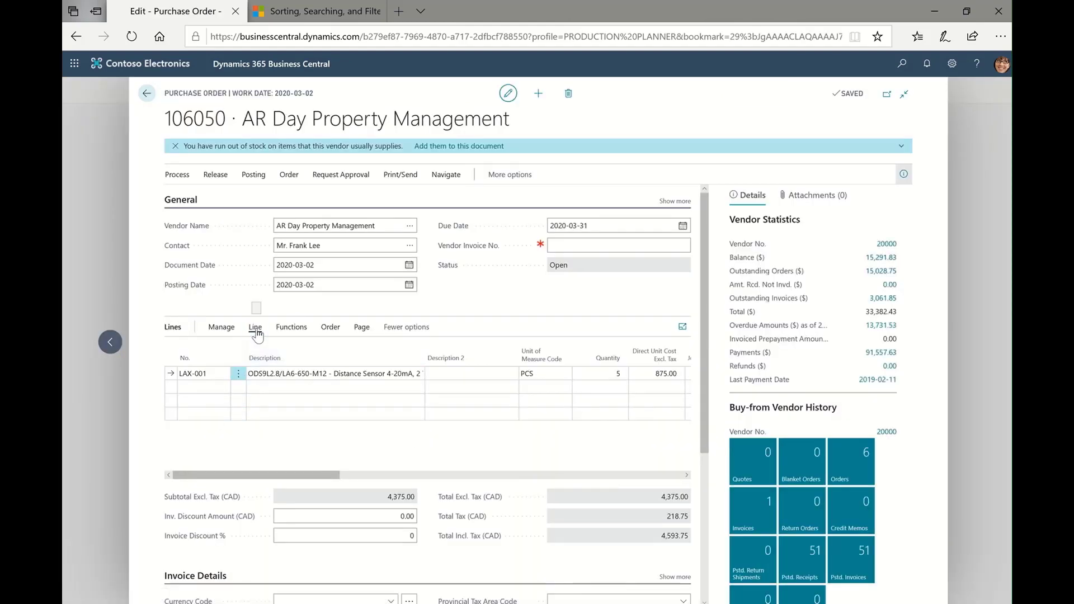
pyautogui.click(256, 328)
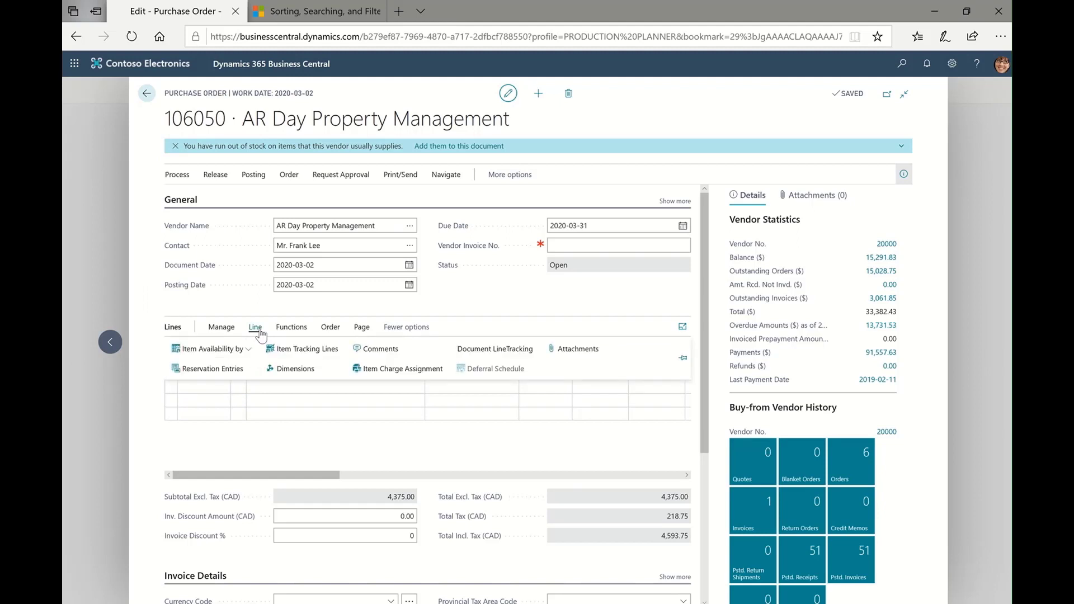
pyautogui.click(309, 350)
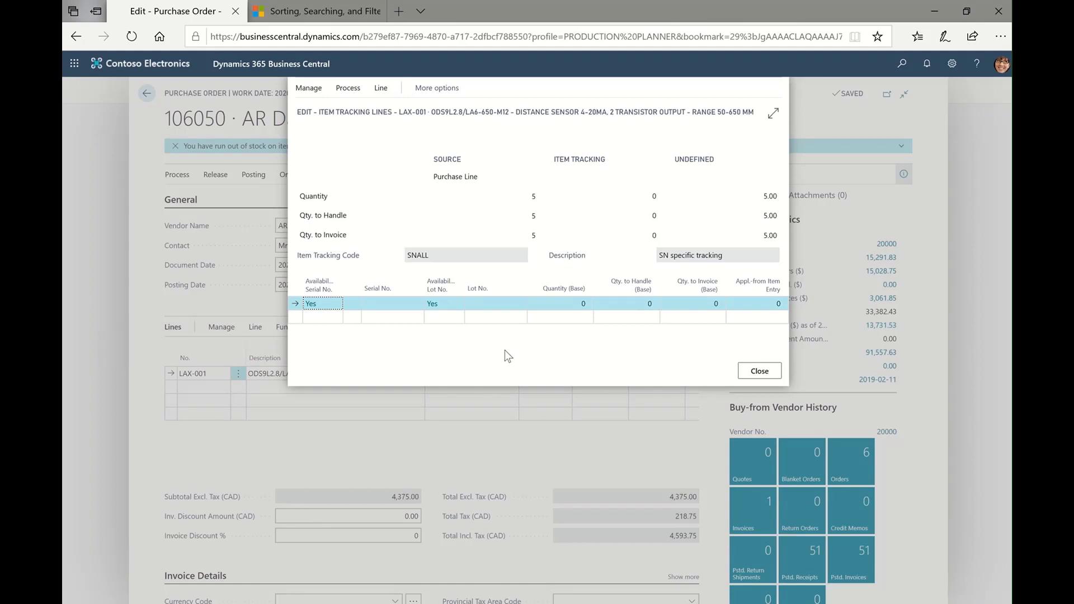
pyautogui.click(349, 90)
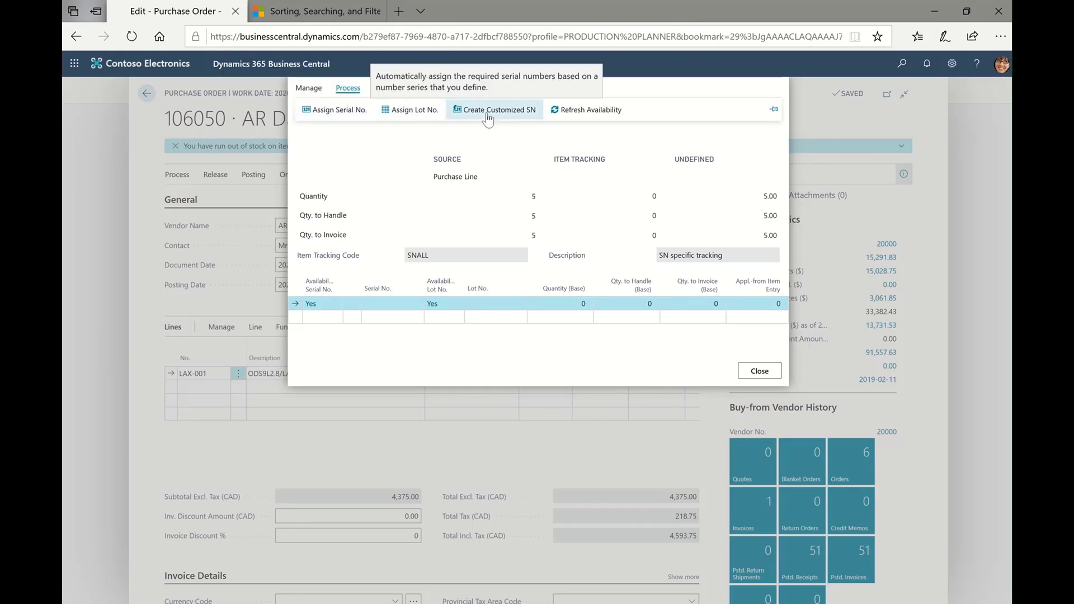
# Enter serial numbers 1234 and 1235, each with quantity 1
pyautogui.click(396, 305)
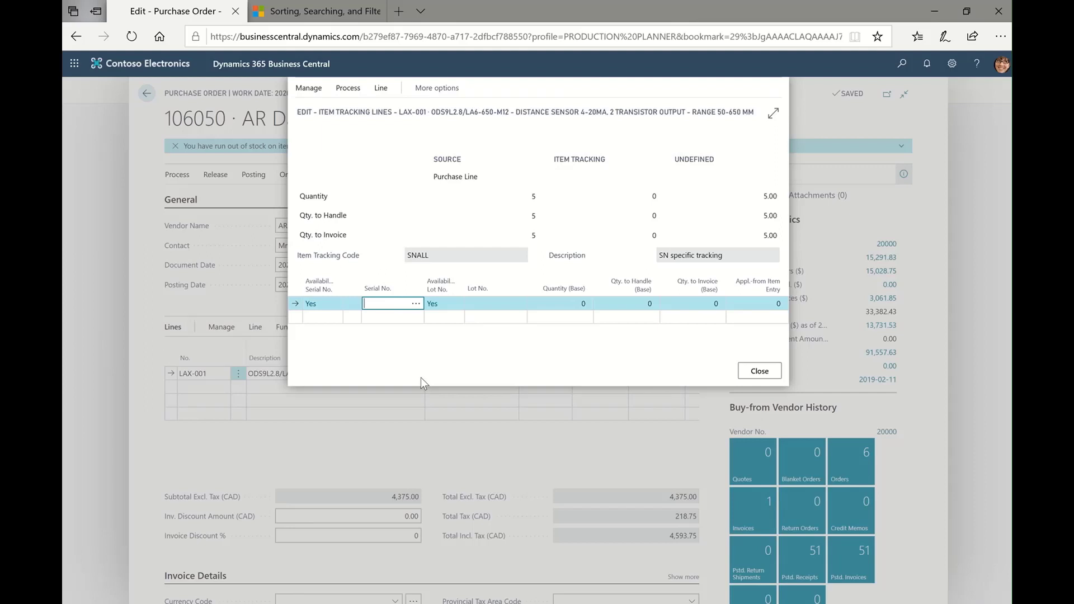
pyautogui.write('1234')
pyautogui.press('Tab')
pyautogui.press('Tab')
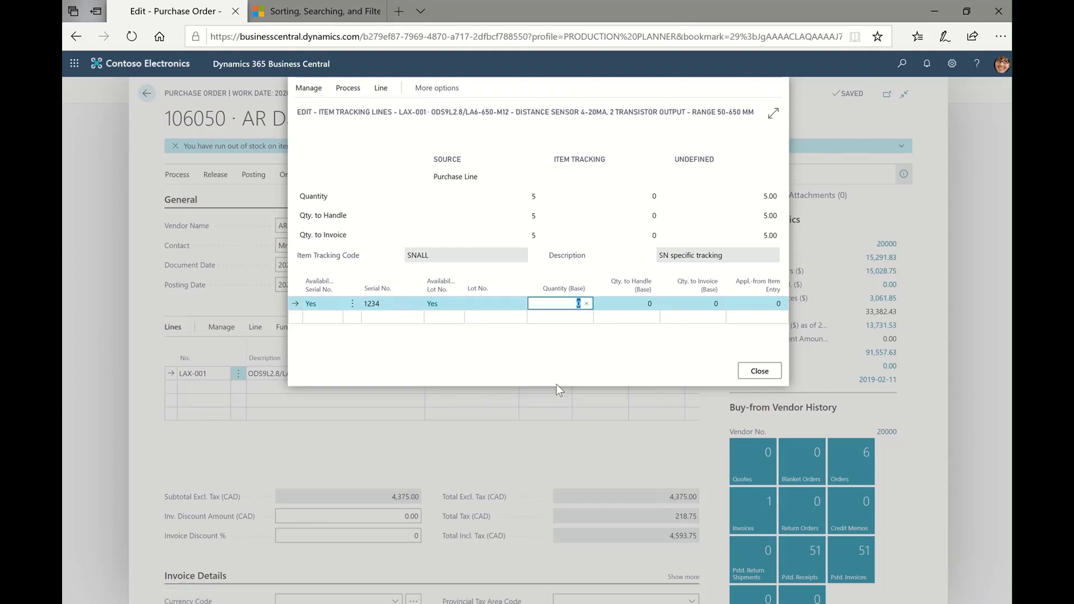
pyautogui.write('1')
pyautogui.press('Tab')
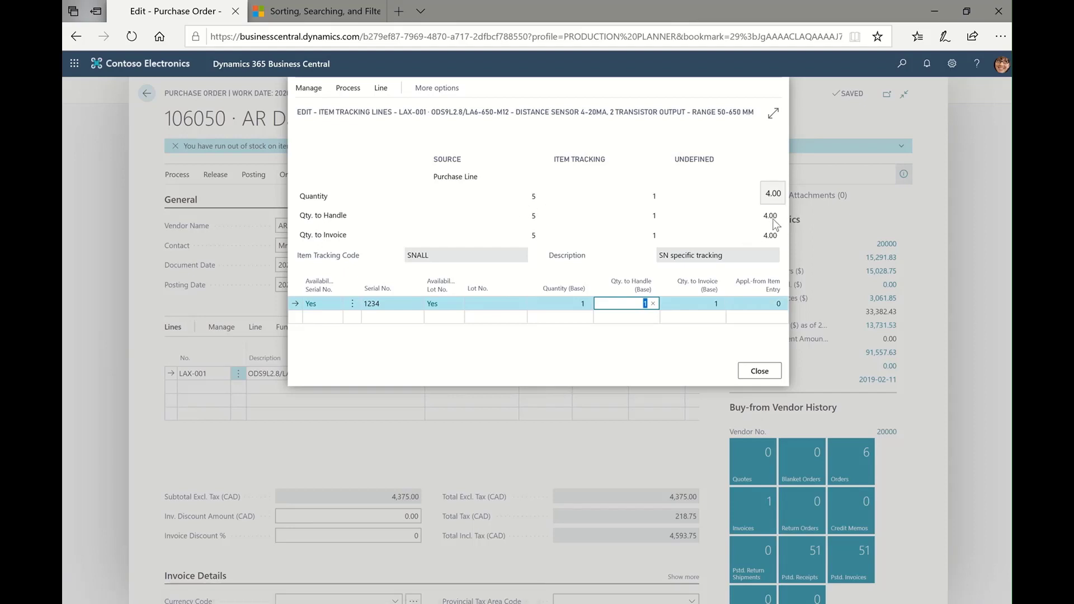
pyautogui.press('Tab')
pyautogui.press('Tab')
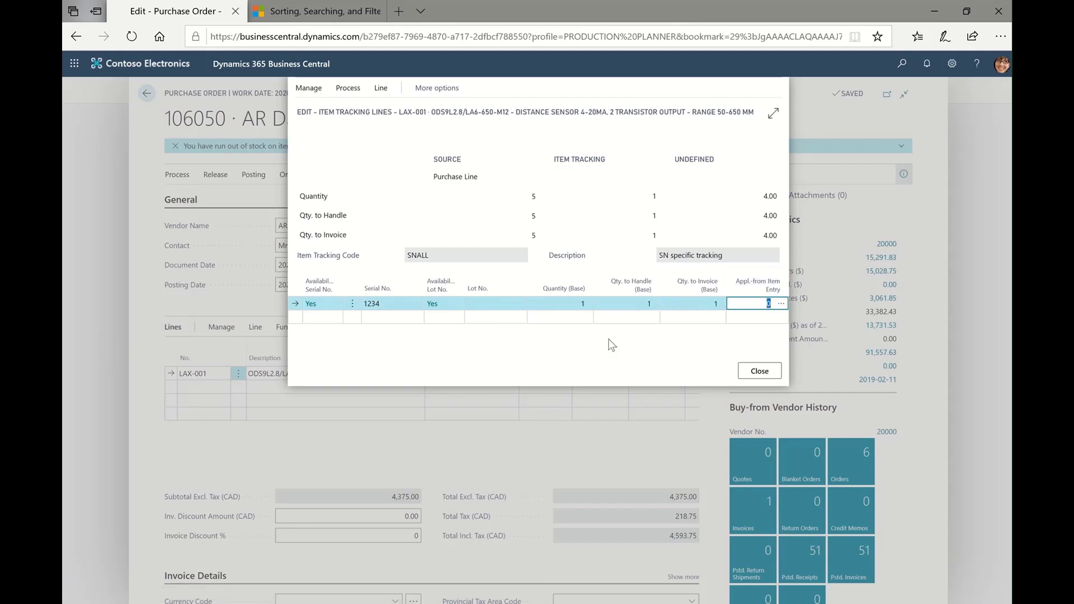
pyautogui.click(387, 319)
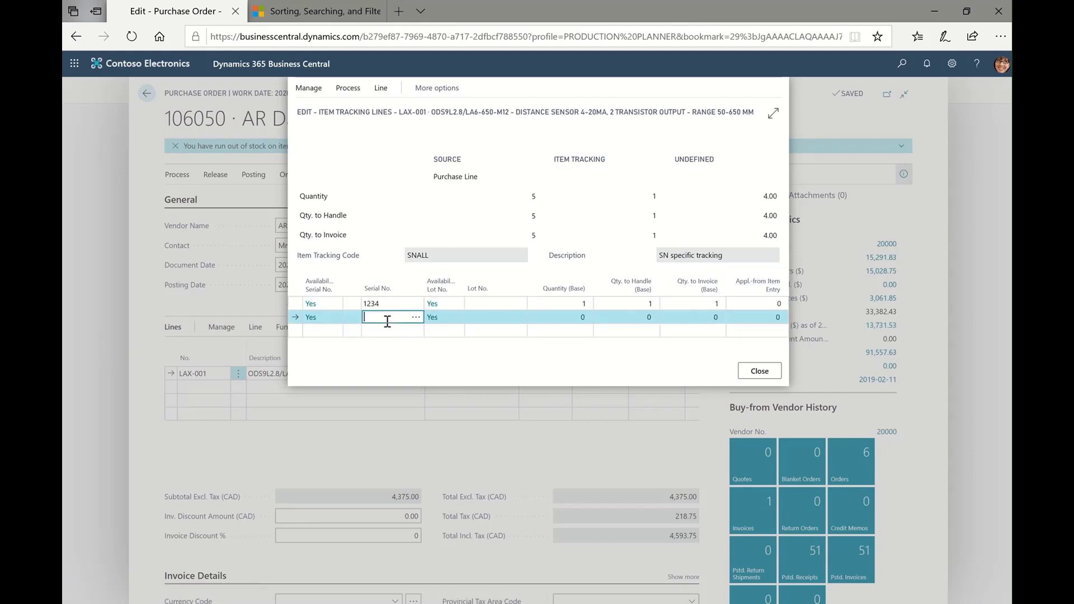
pyautogui.write('1235')
pyautogui.press('Tab')
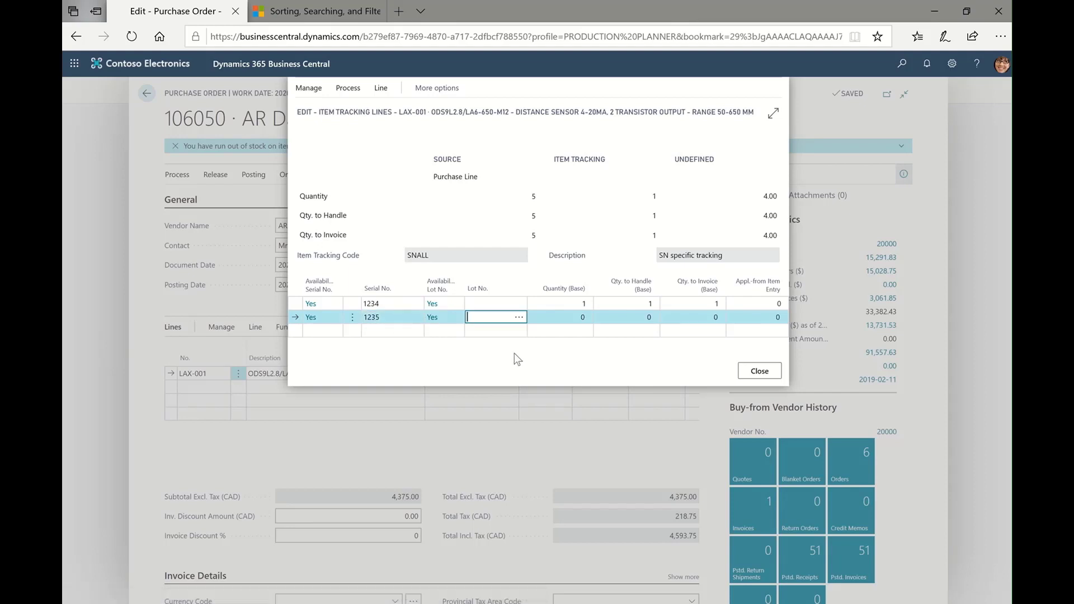
pyautogui.press('Tab')
pyautogui.write('1')
pyautogui.press('Tab')
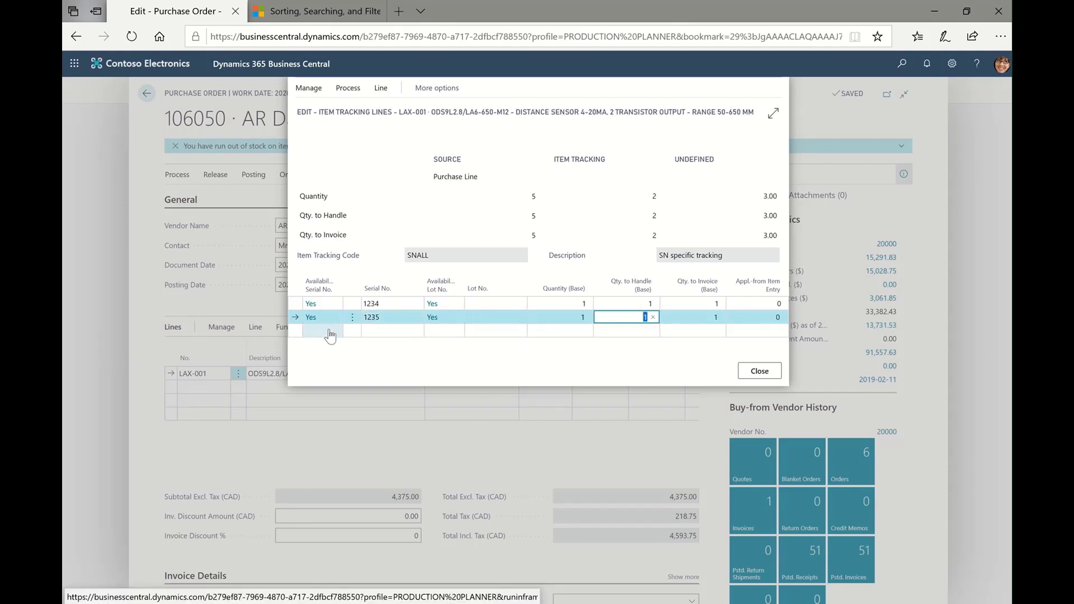
pyautogui.click(388, 333)
# Add serial number 1236 with quantity 1, dismissing the duplicate serial number warning
pyautogui.click(390, 332)
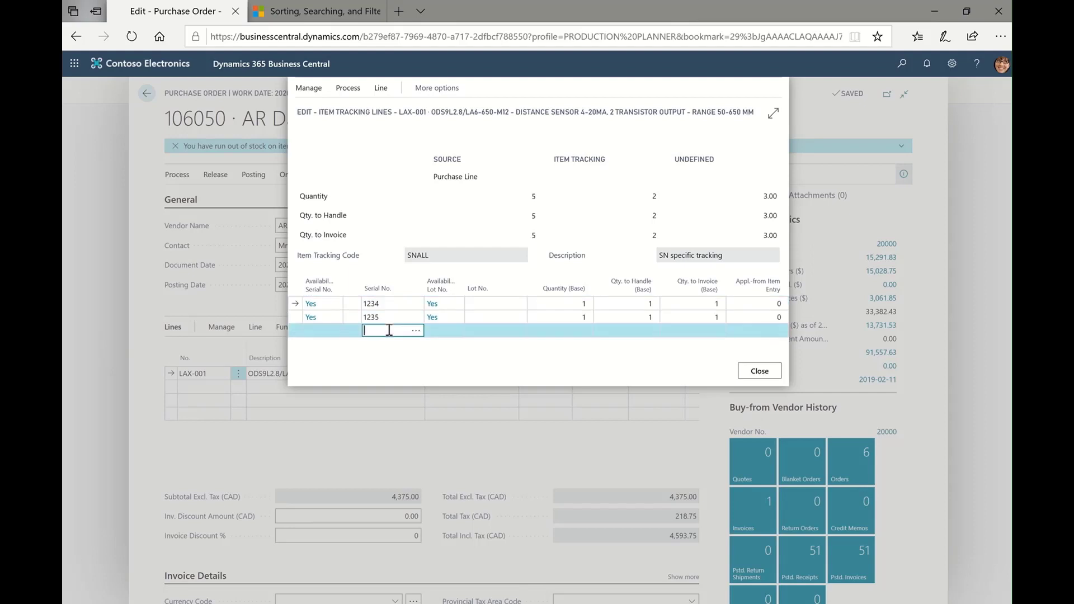
pyautogui.write('12')
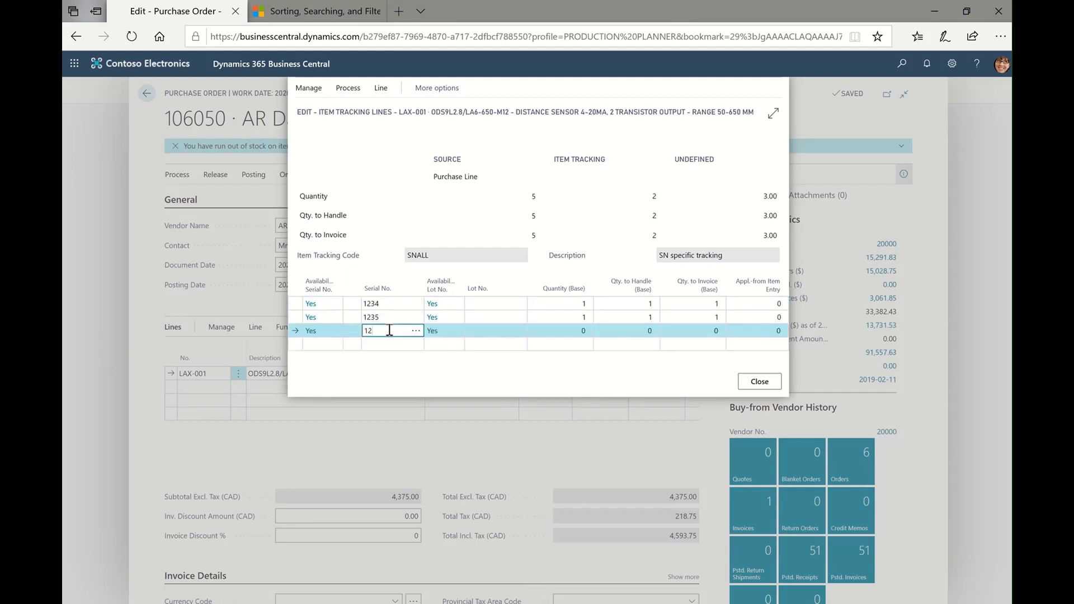
pyautogui.write('36')
pyautogui.press('Tab')
pyautogui.click(393, 344)
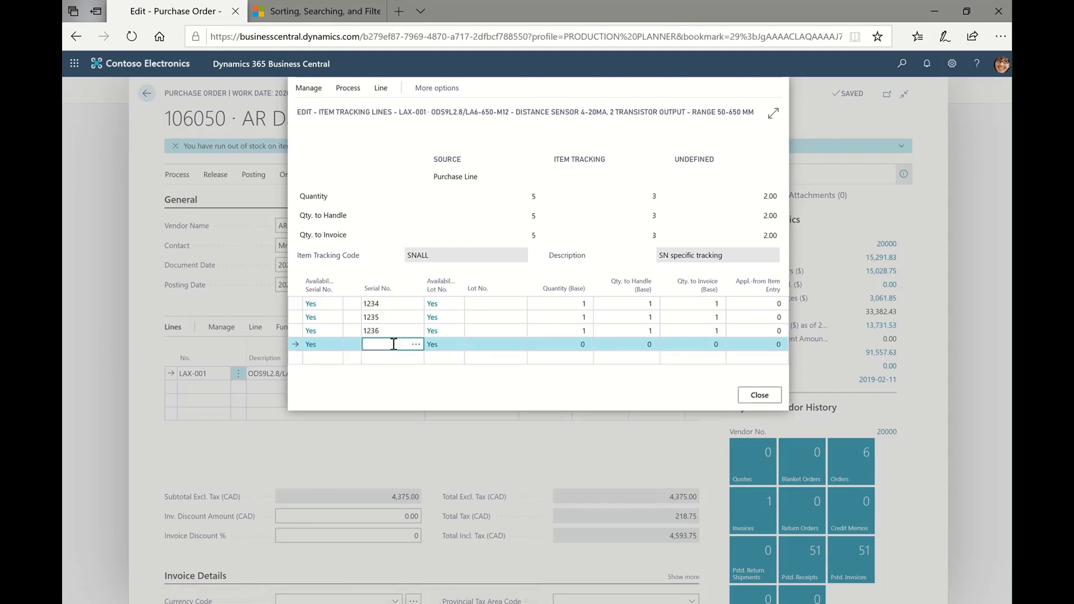
pyautogui.write('1236')
pyautogui.click(574, 341)
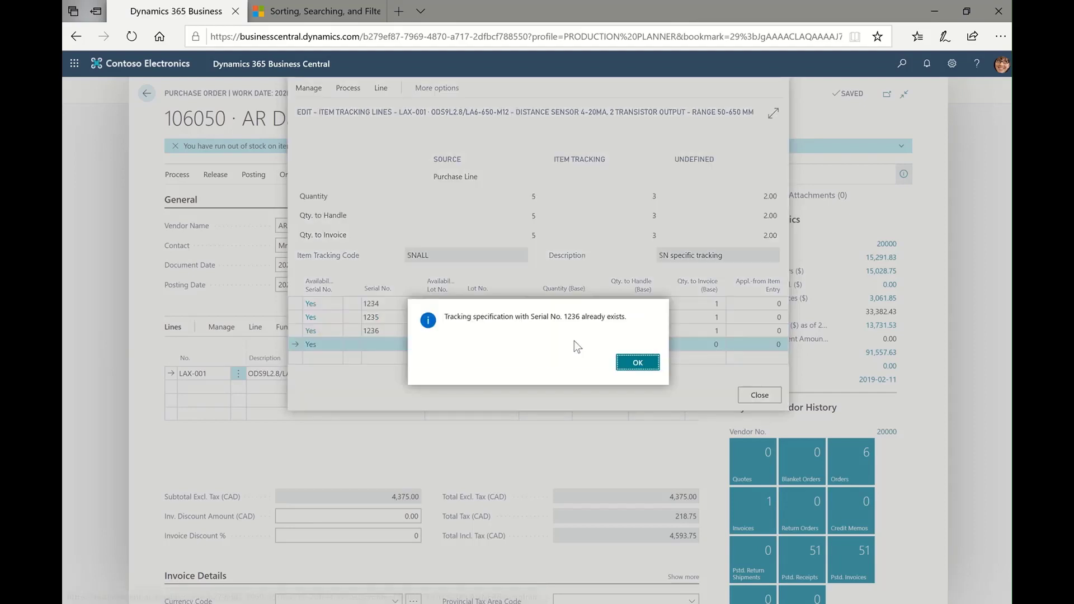
pyautogui.click(627, 363)
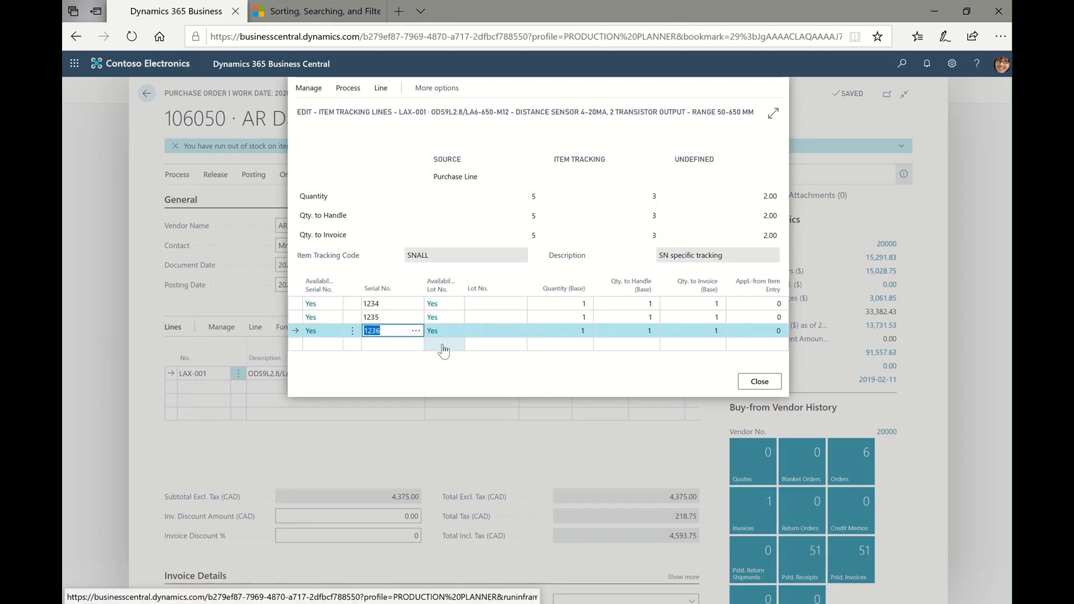
# Add serial numbers 1237 and 1238, each with quantity 1
pyautogui.click(397, 344)
pyautogui.write('12')
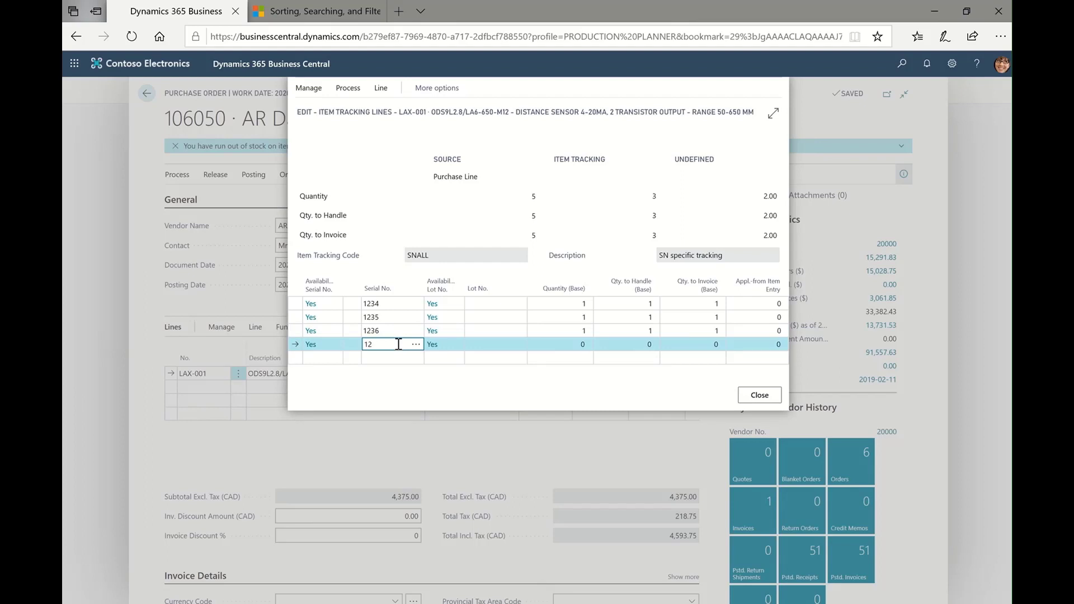
pyautogui.write('37')
pyautogui.press('Tab')
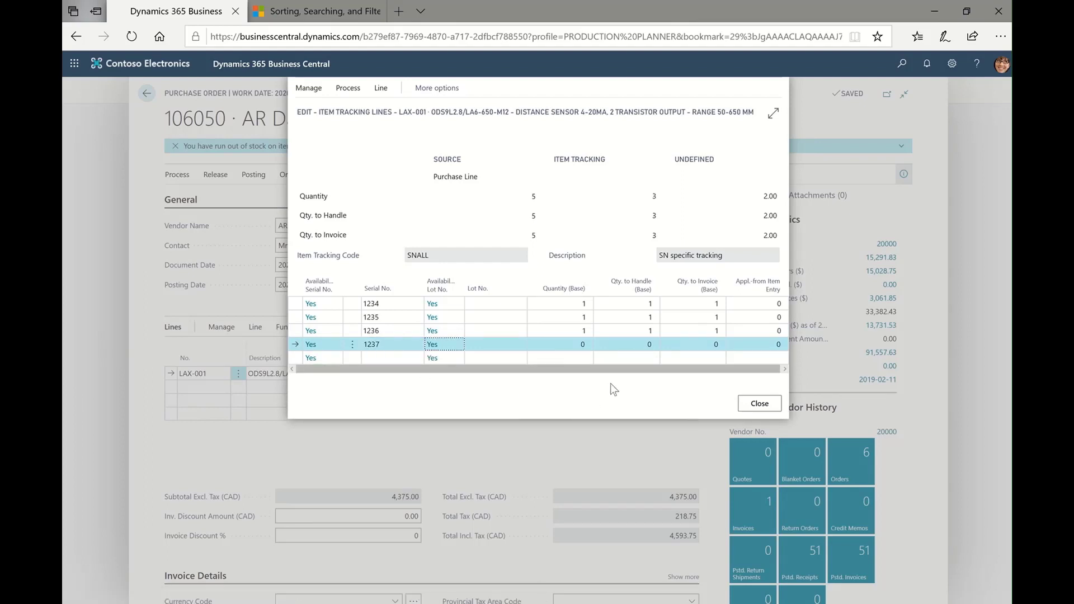
pyautogui.click(585, 344)
pyautogui.write('1')
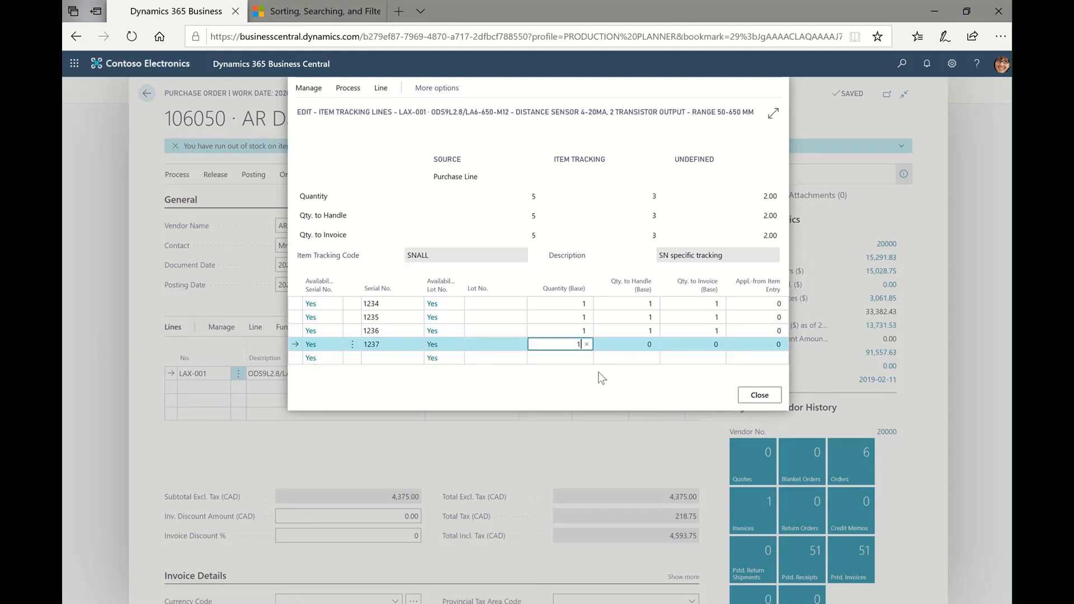
pyautogui.press('Tab')
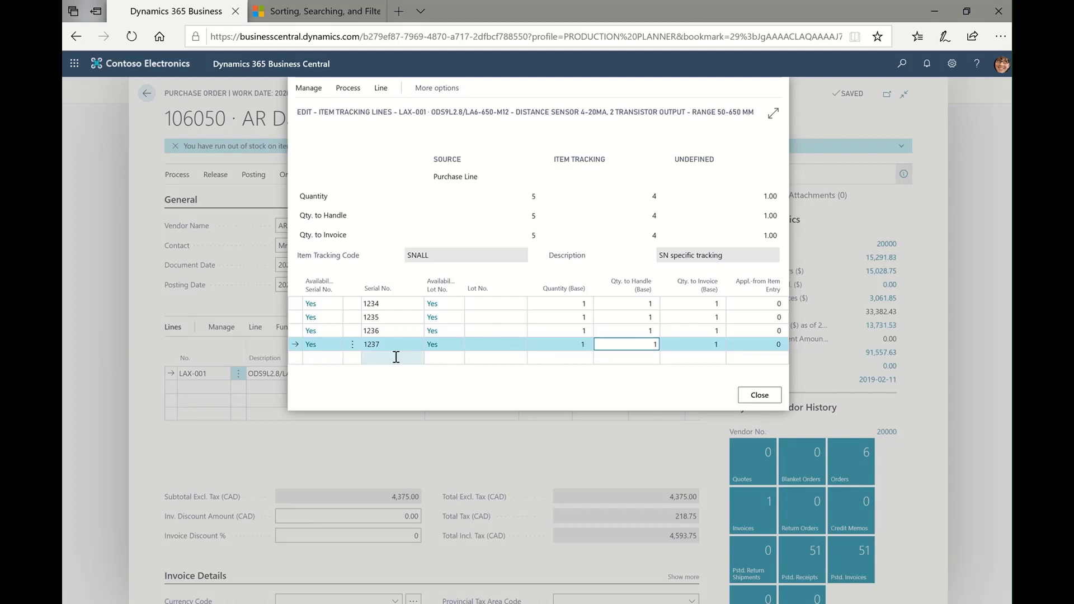
pyautogui.click(395, 357)
pyautogui.write('12')
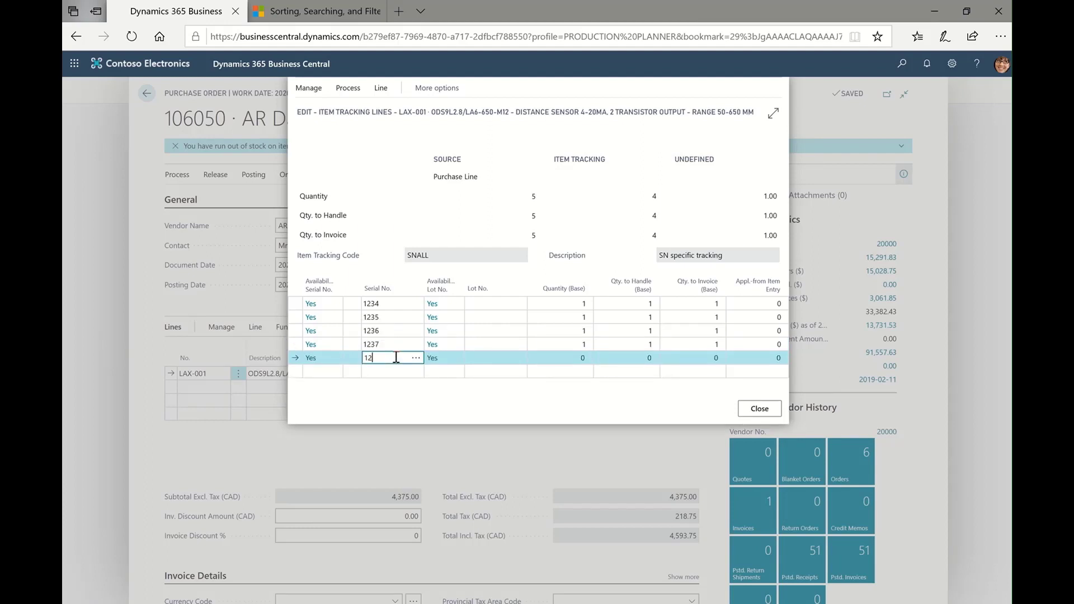
pyautogui.write('38')
pyautogui.click(546, 358)
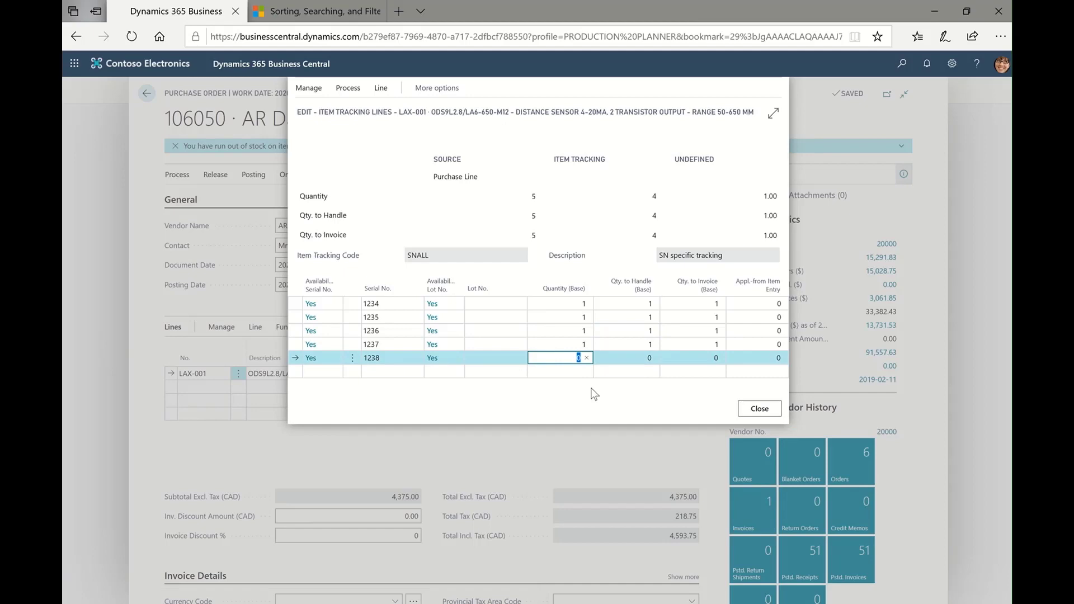
# Finish serial 1238 with quantity 1, close tracking lines, and set Vendor Invoice No. to 1234
pyautogui.write('1')
pyautogui.click(760, 408)
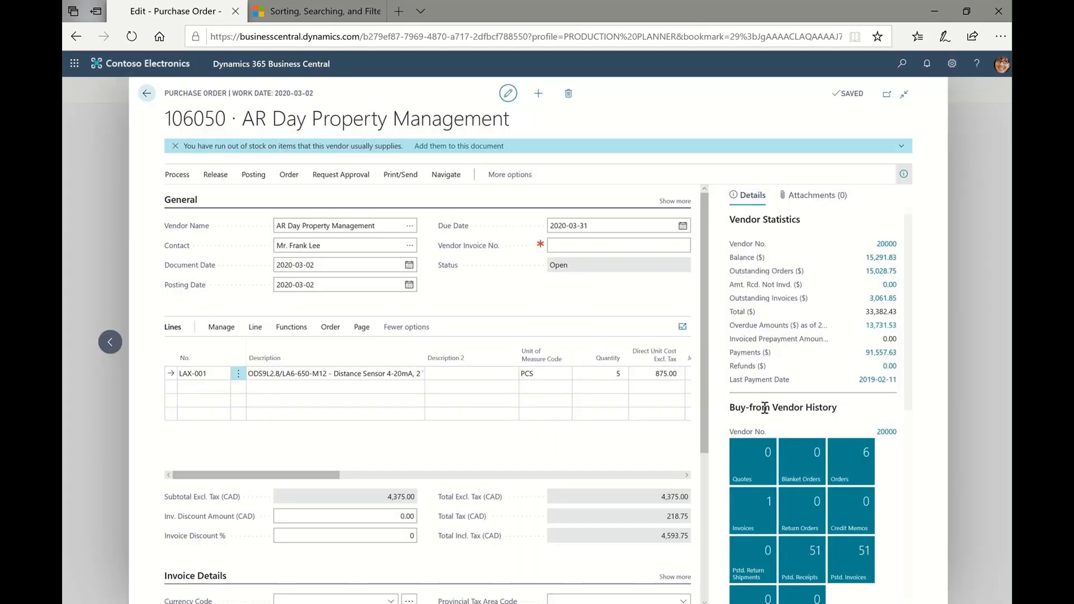
pyautogui.click(256, 180)
pyautogui.click(585, 245)
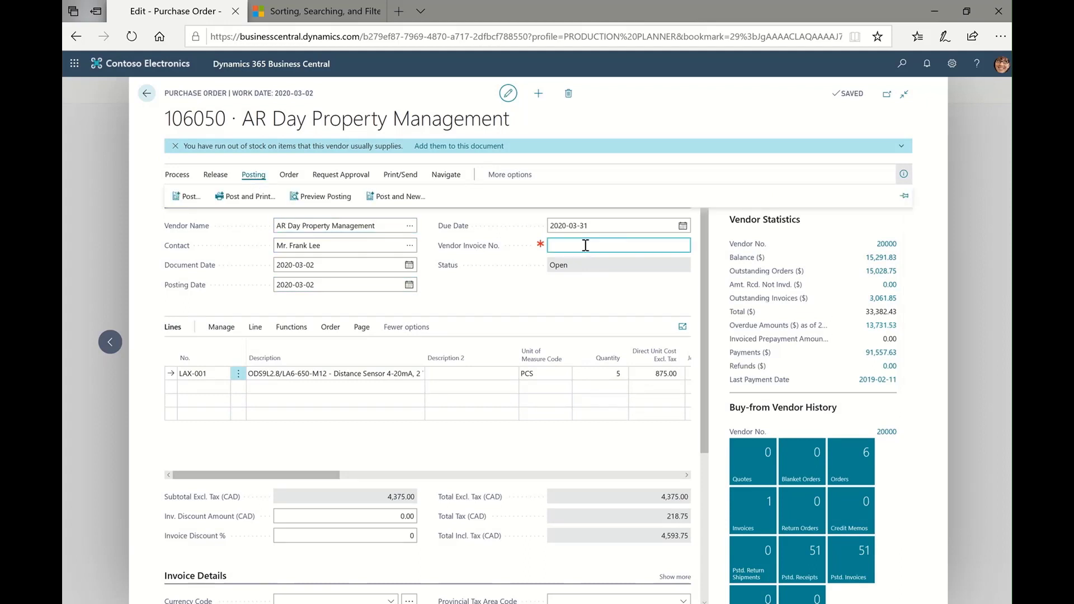
pyautogui.write('123')
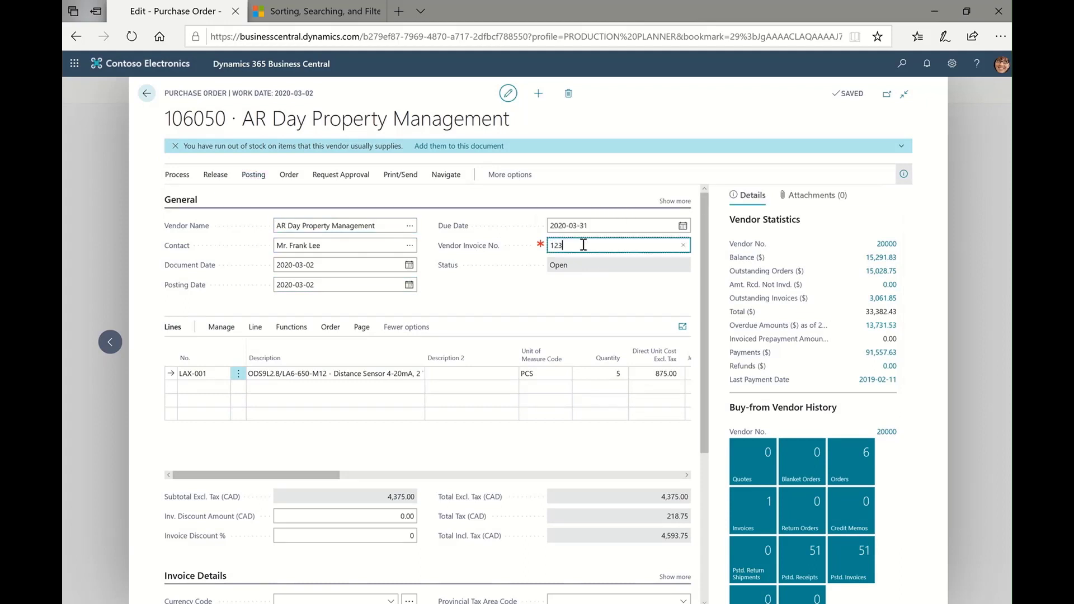
pyautogui.write('4')
pyautogui.press('Tab')
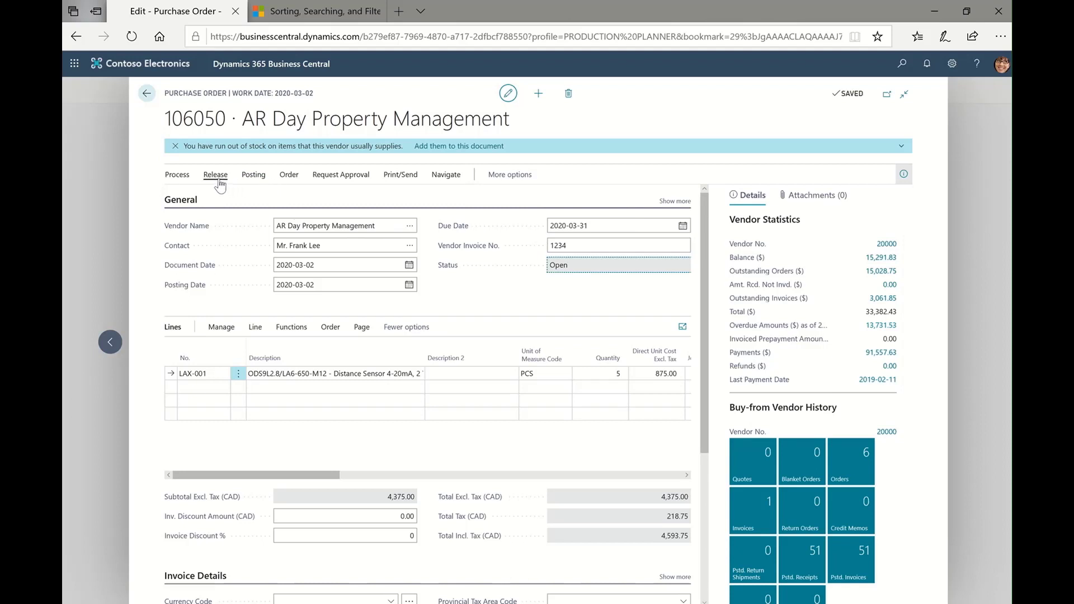
# Post order 106050 as Receive and Invoice and return to the Purchase Orders list
pyautogui.click(253, 177)
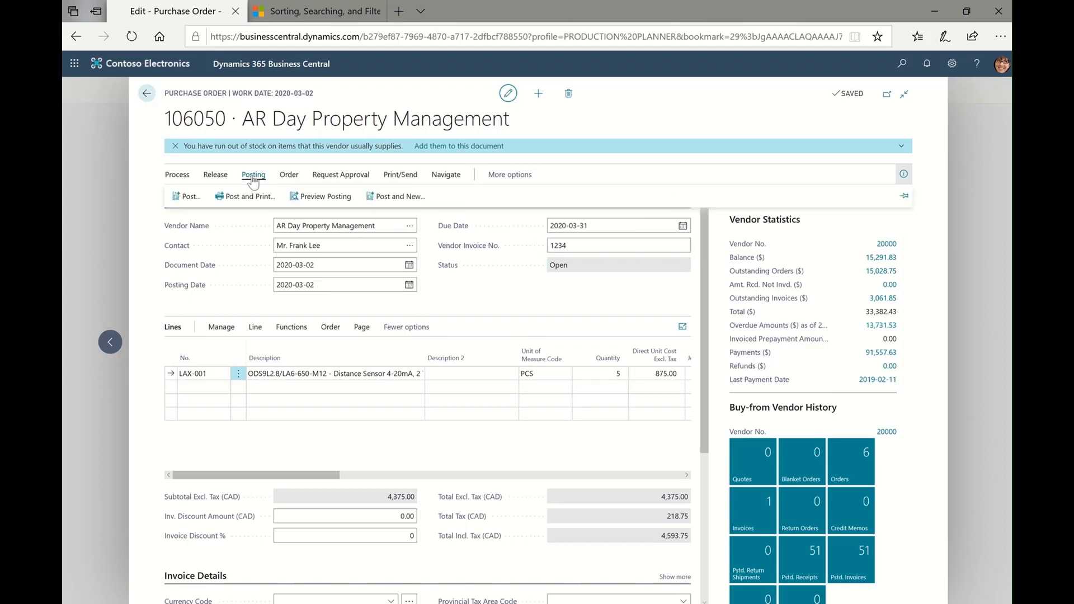
pyautogui.click(189, 196)
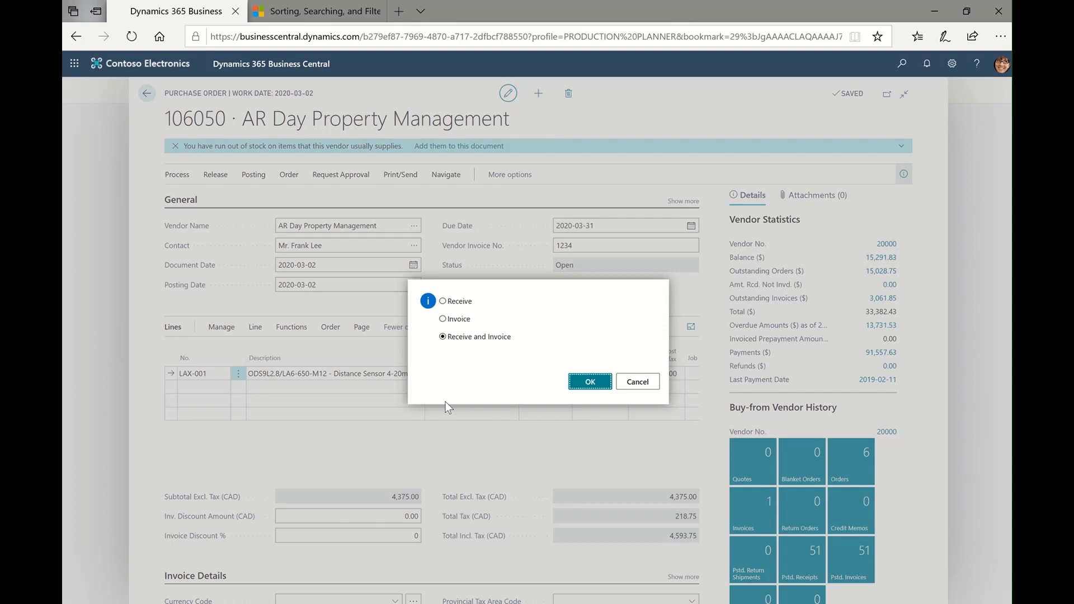
pyautogui.click(597, 386)
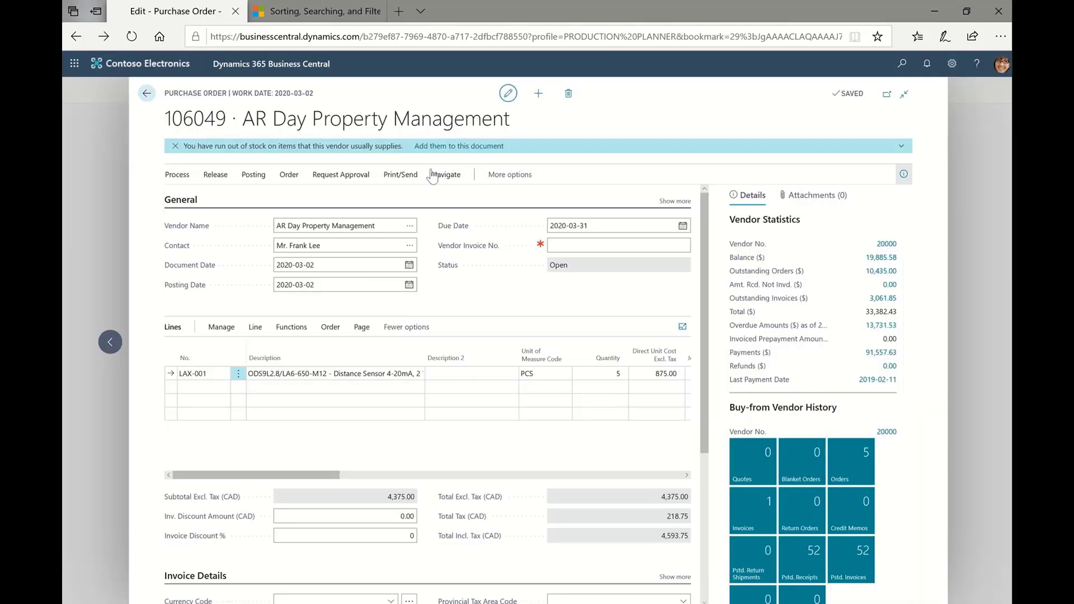
pyautogui.click(147, 94)
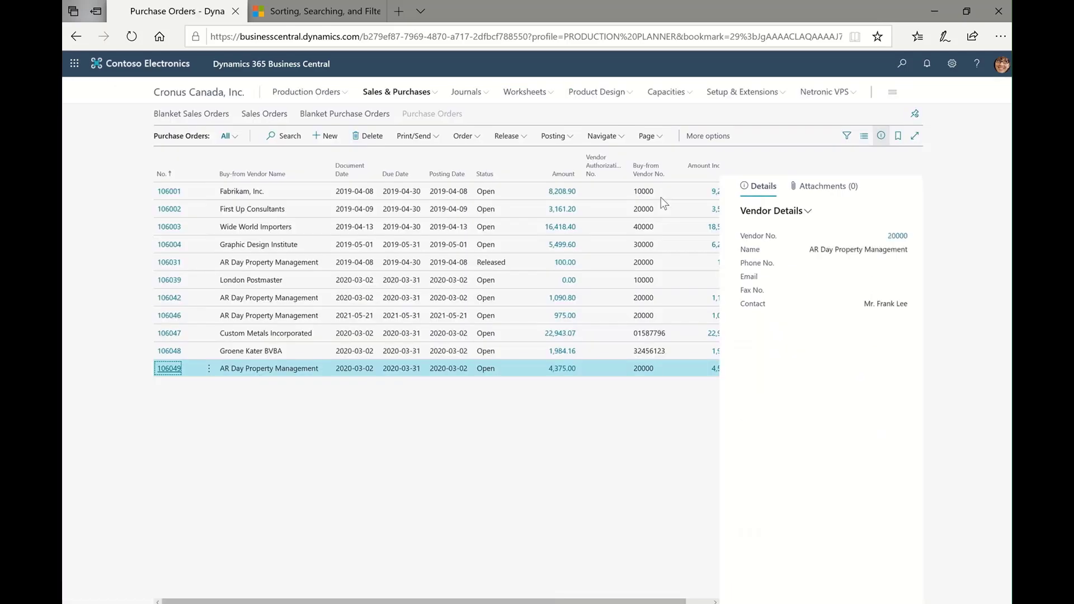
# Open Item Tracing by searching 'item tra' and set the item filter to lax-001
pyautogui.click(899, 72)
pyautogui.write('ite')
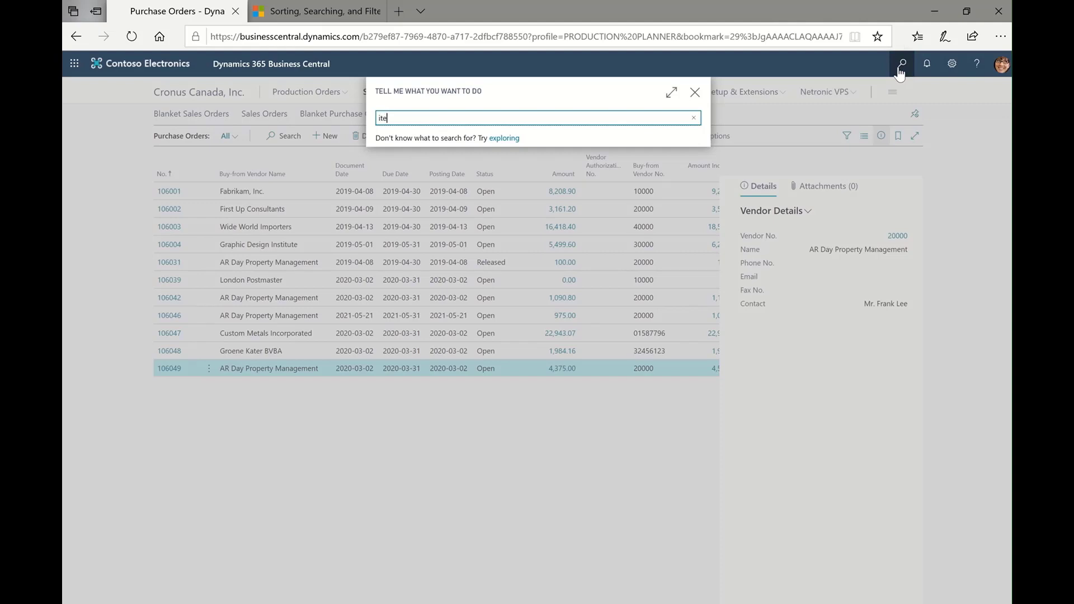
pyautogui.write('m tra')
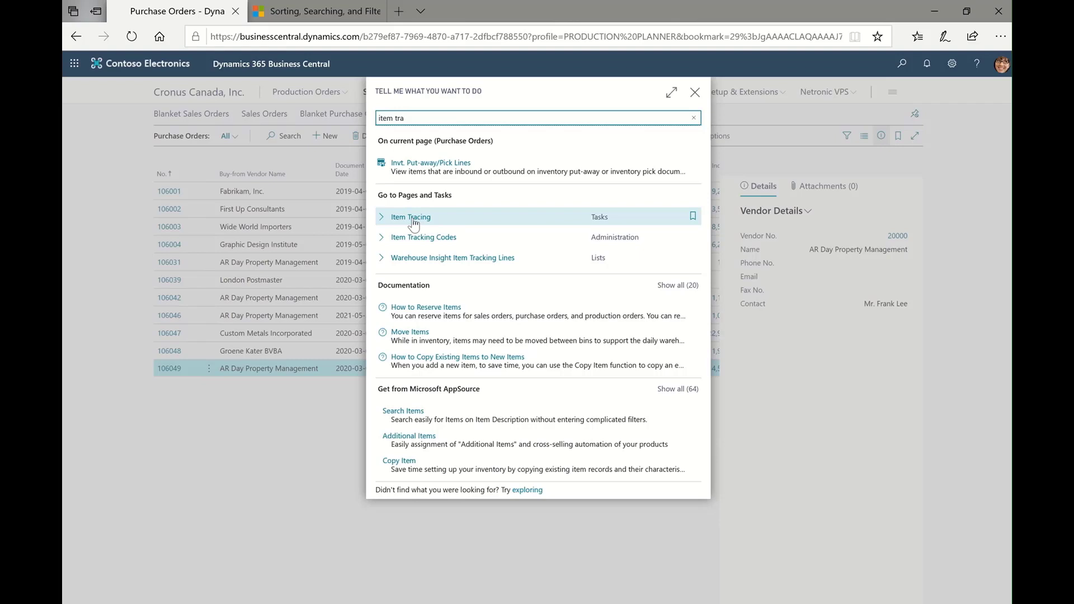
pyautogui.click(413, 224)
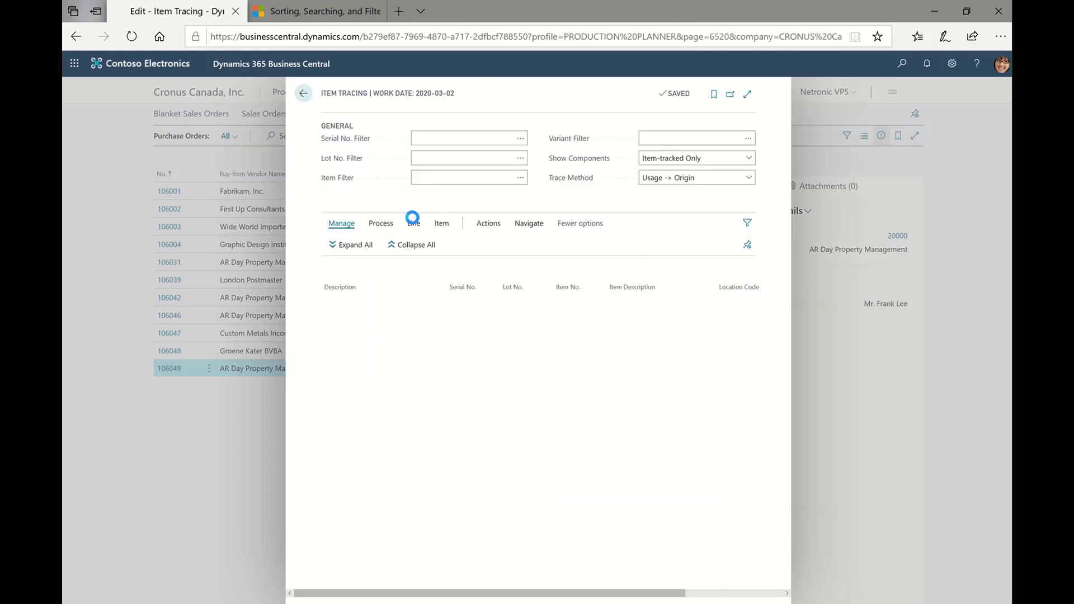
pyautogui.click(439, 178)
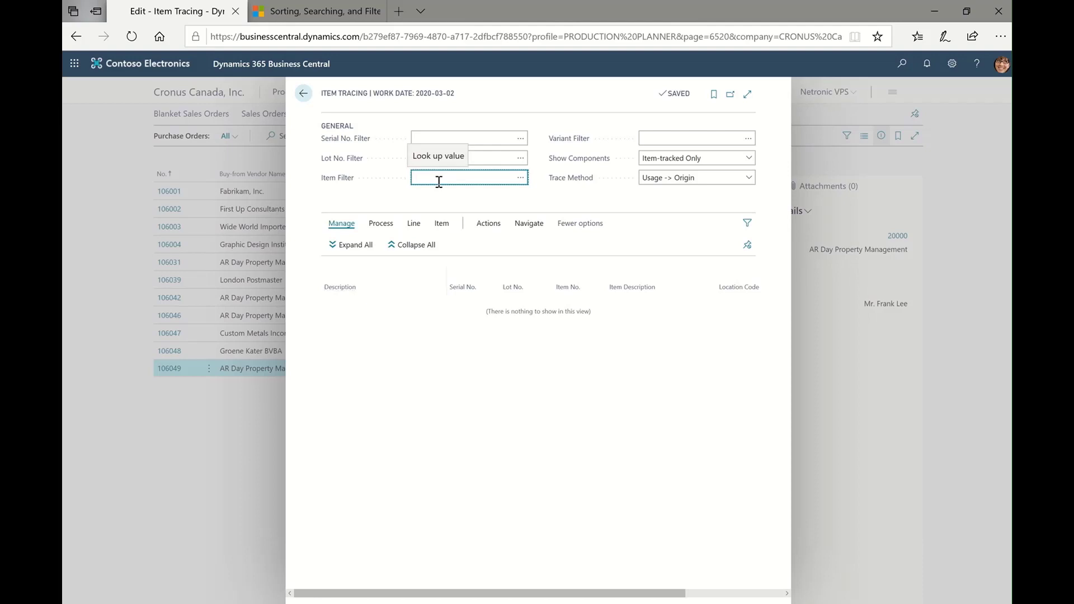
pyautogui.write('lax-001')
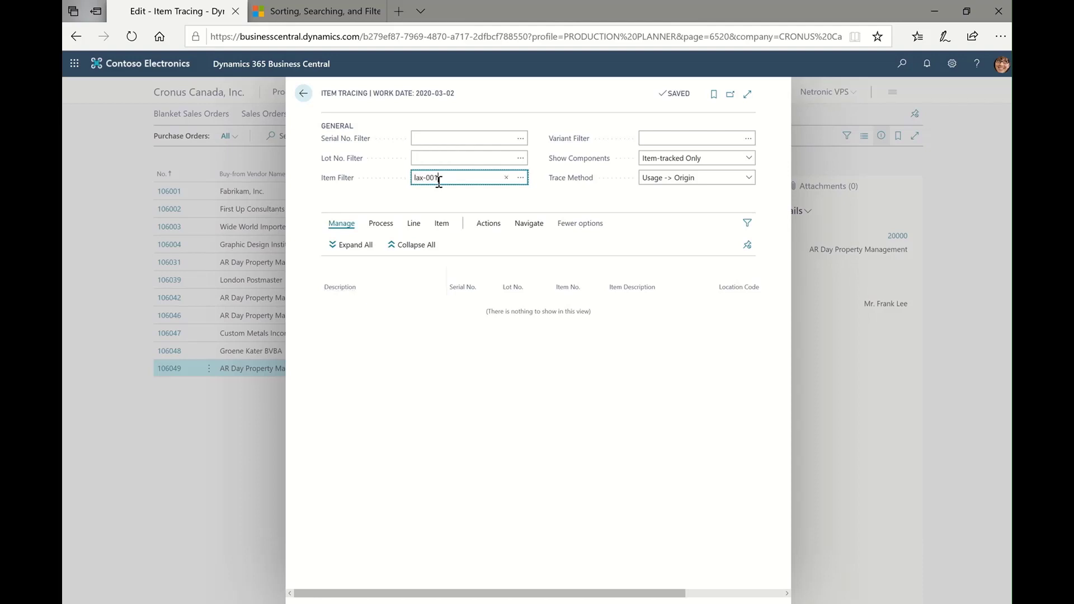
pyautogui.press('Tab')
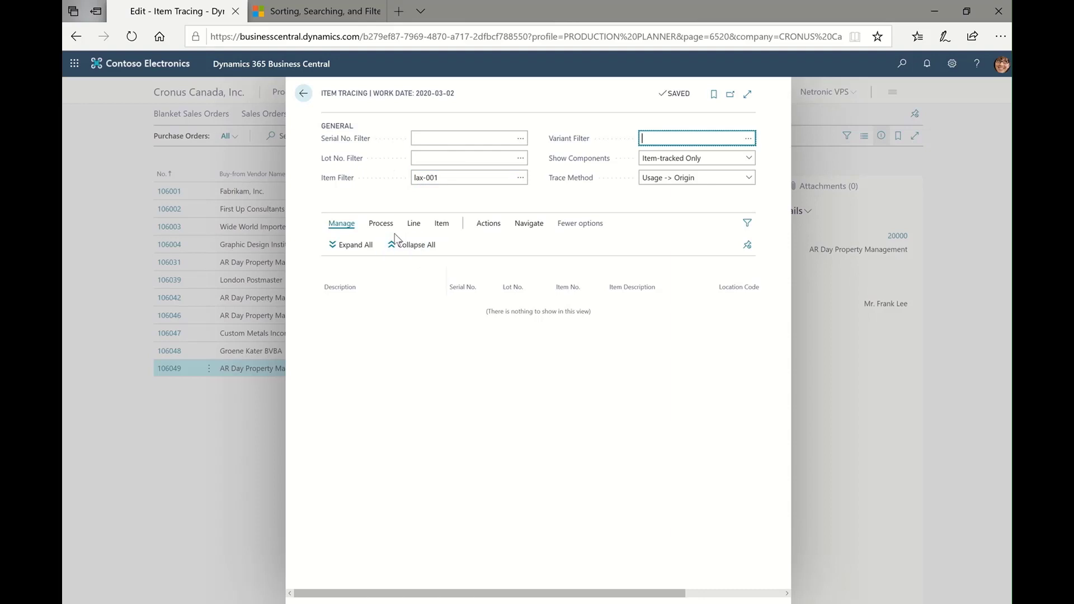
# Run the trace to list LAX-001 serials 1234–1238 from purchase receipt 107306
pyautogui.click(488, 223)
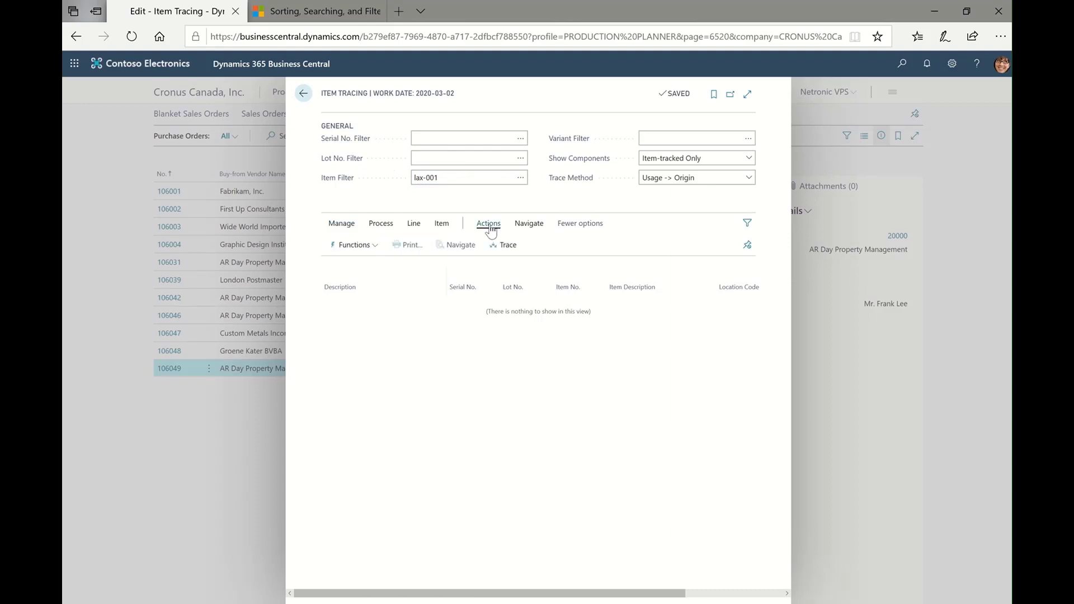
pyautogui.click(506, 249)
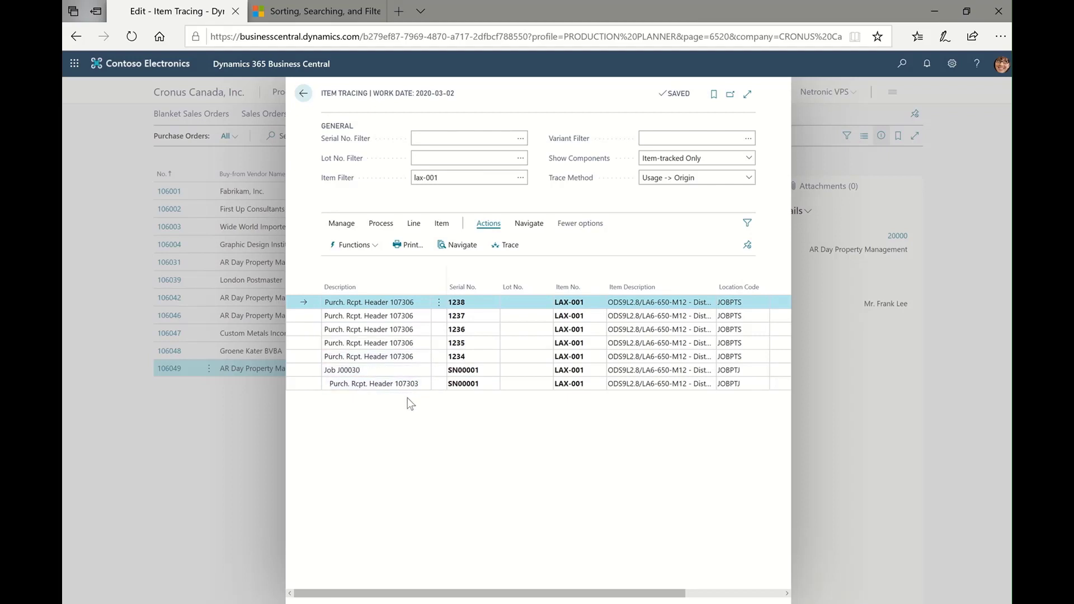
# Keep Usage -> Origin, filter serial number SN00001, and rerun the trace
pyautogui.click(752, 179)
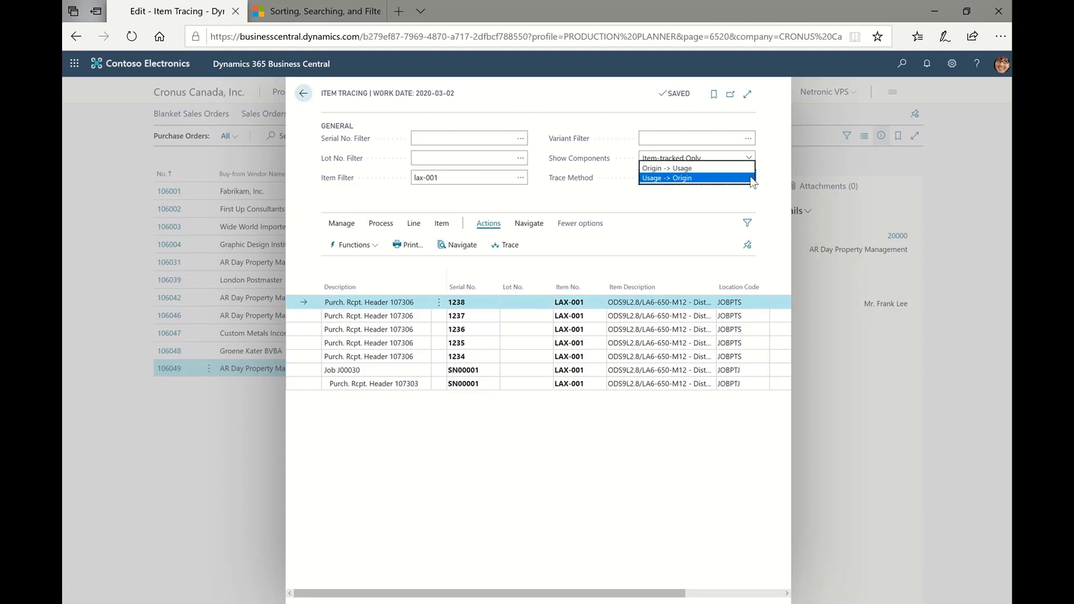
pyautogui.click(710, 205)
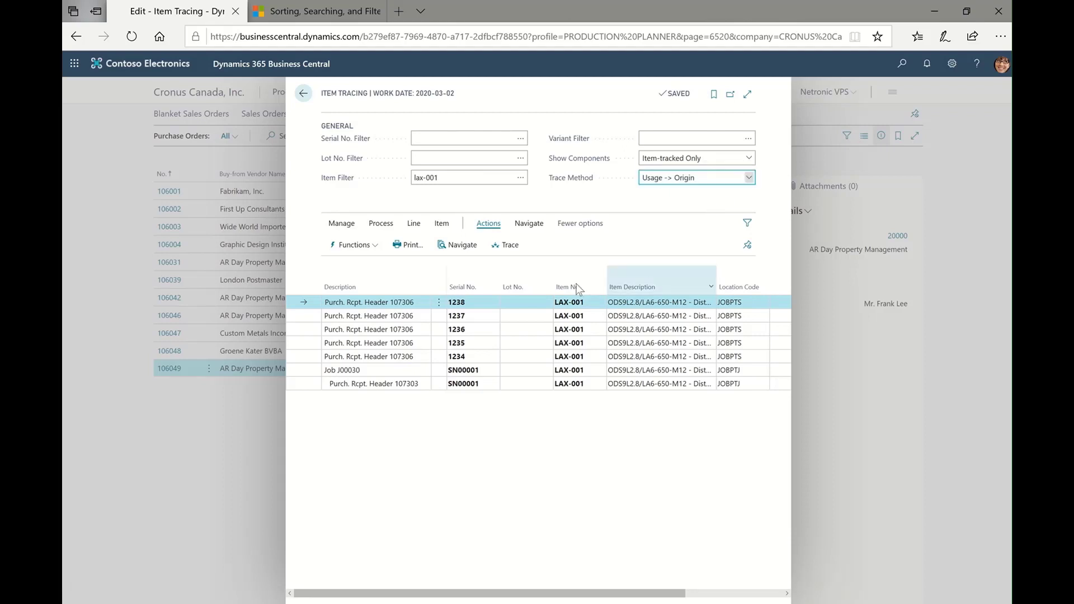
pyautogui.click(446, 140)
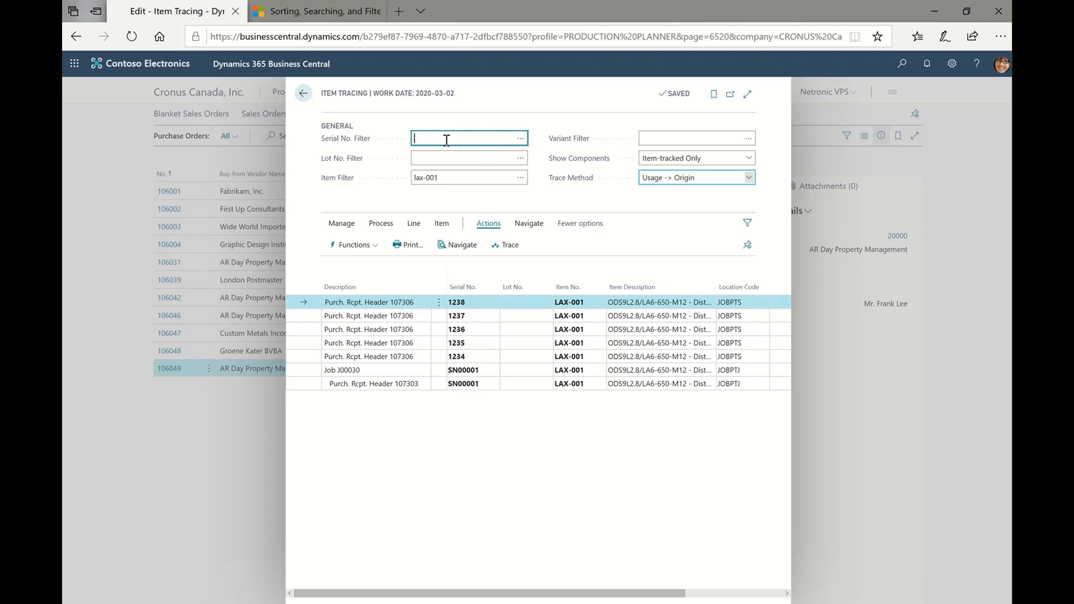
pyautogui.write('SN00001')
pyautogui.press('Tab')
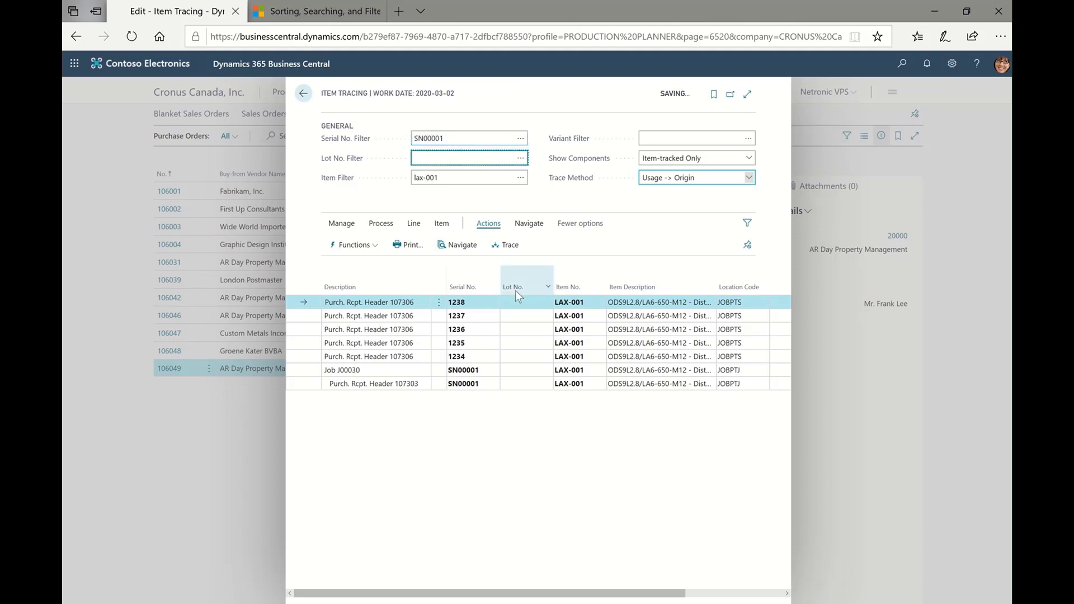
pyautogui.click(510, 245)
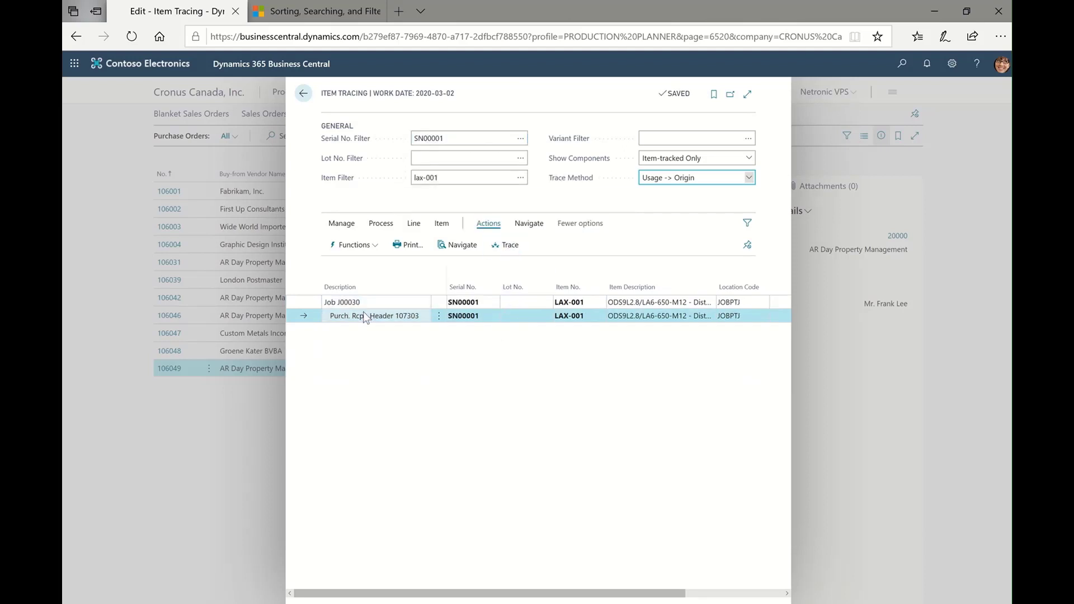